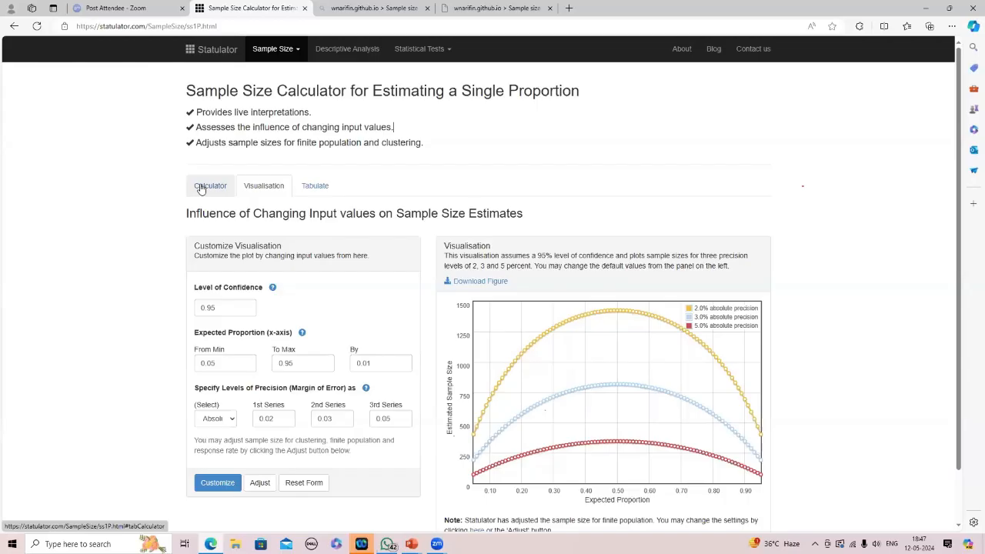
# - Replace the finite population adjustment in the single proportion calculator with a clustering adjustment using a design effect of 2
pyautogui.click(201, 188)
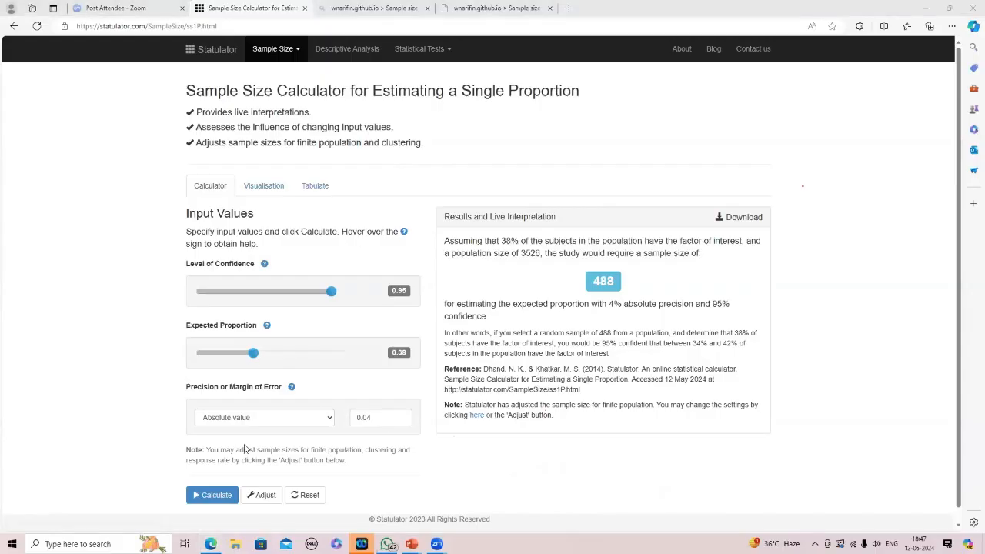
pyautogui.click(206, 501)
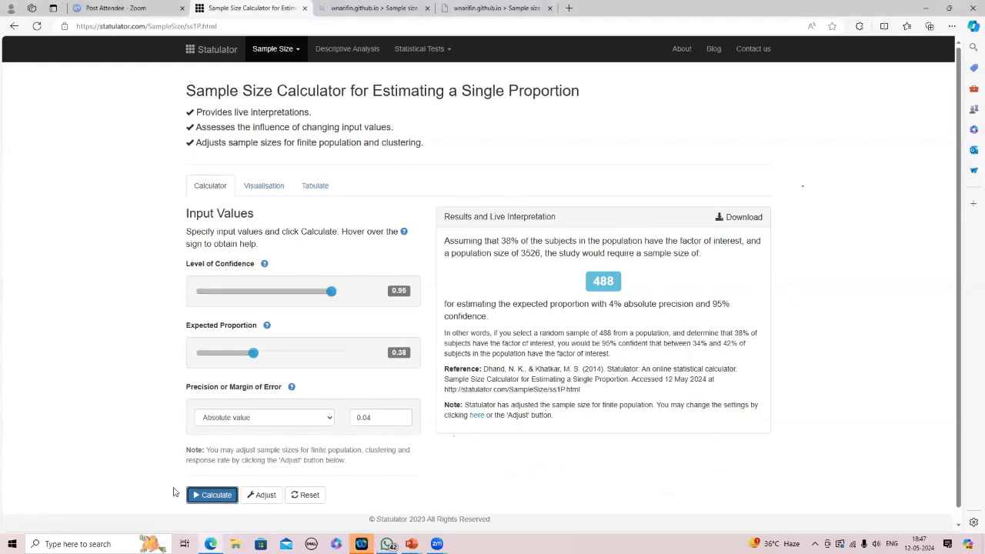
pyautogui.click(264, 497)
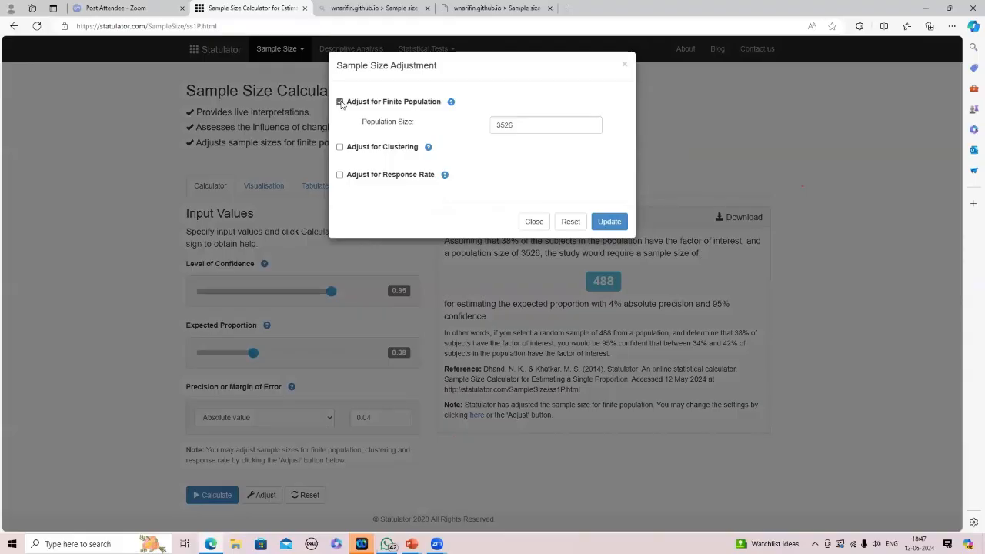
pyautogui.click(340, 102)
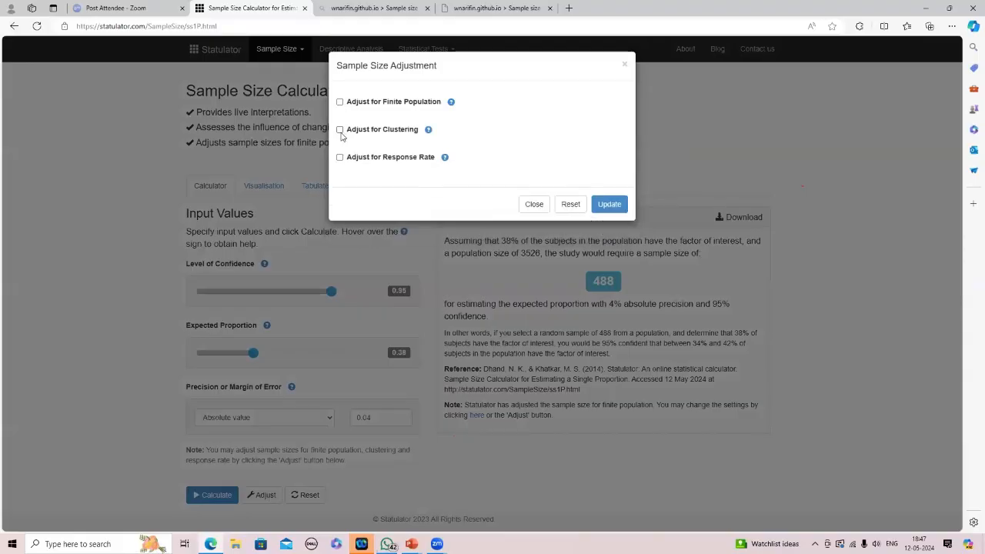
pyautogui.click(340, 131)
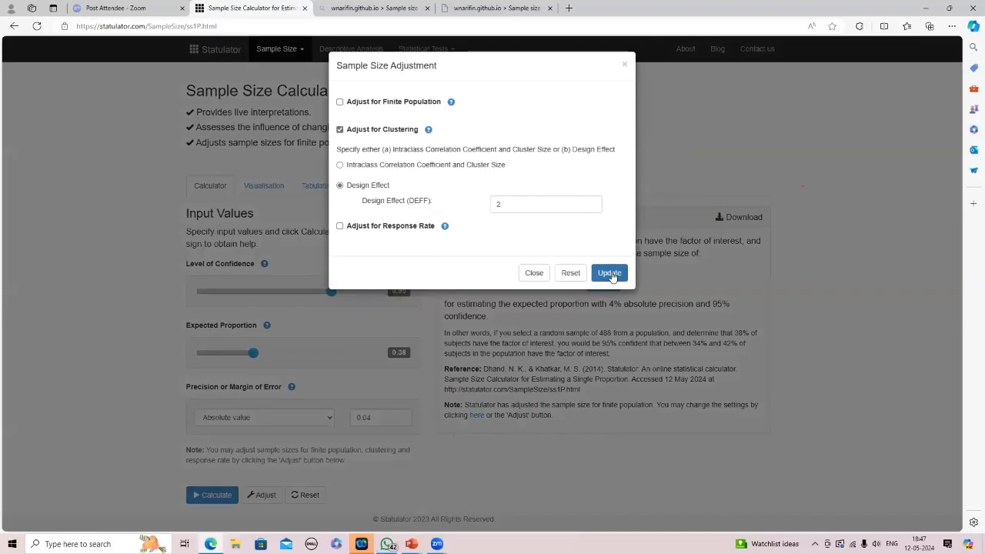
pyautogui.click(611, 274)
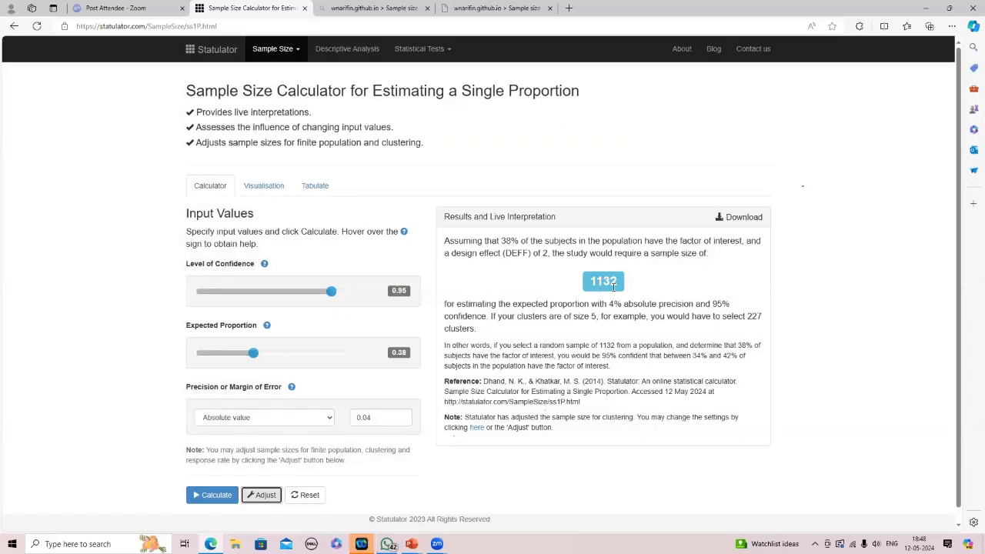
# - Adjust for clustering by intraclass correlation coefficient 0.2 and cluster size 20, and for an anticipated response rate of 0.9
pyautogui.click(260, 496)
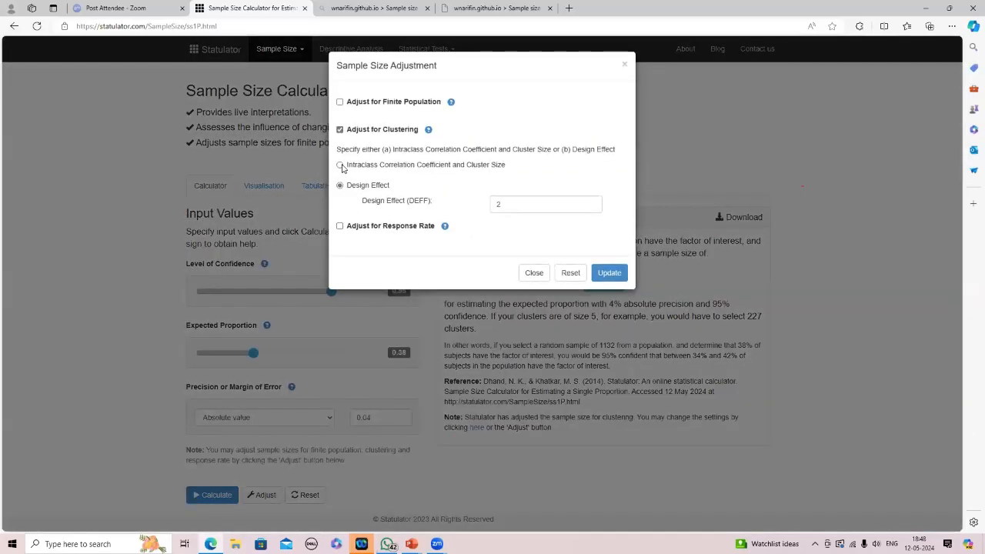
pyautogui.click(341, 166)
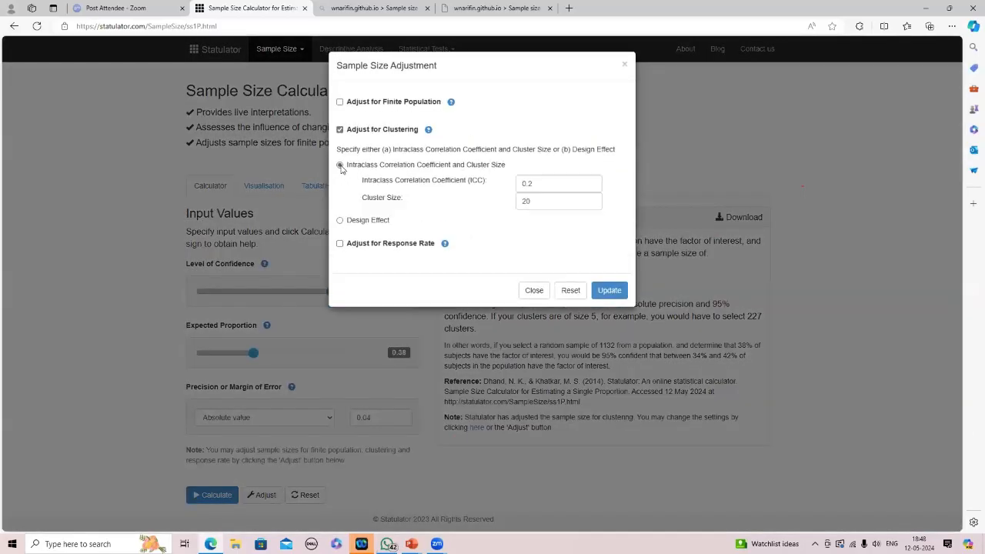
pyautogui.click(340, 244)
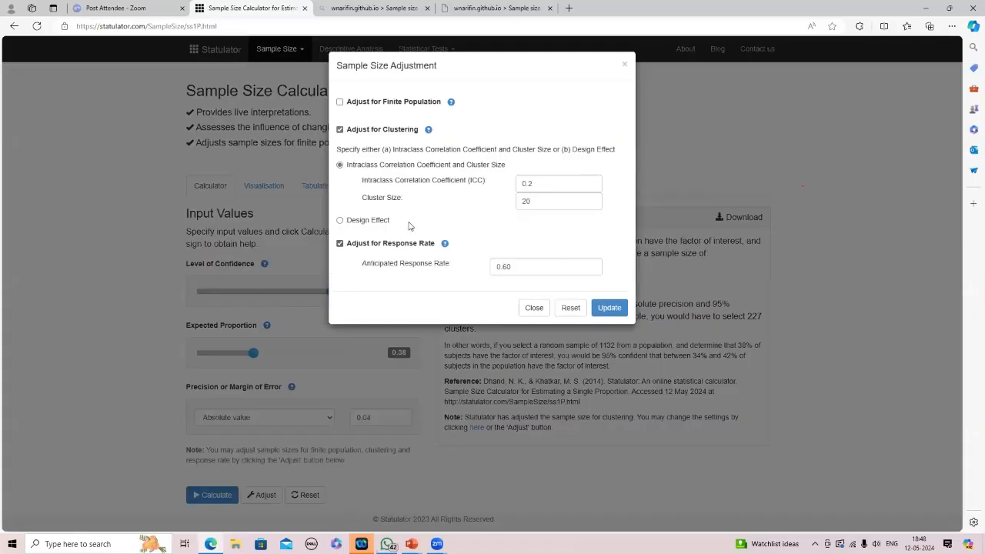
pyautogui.click(514, 265)
pyautogui.press('BackSpace')
pyautogui.press('BackSpace')
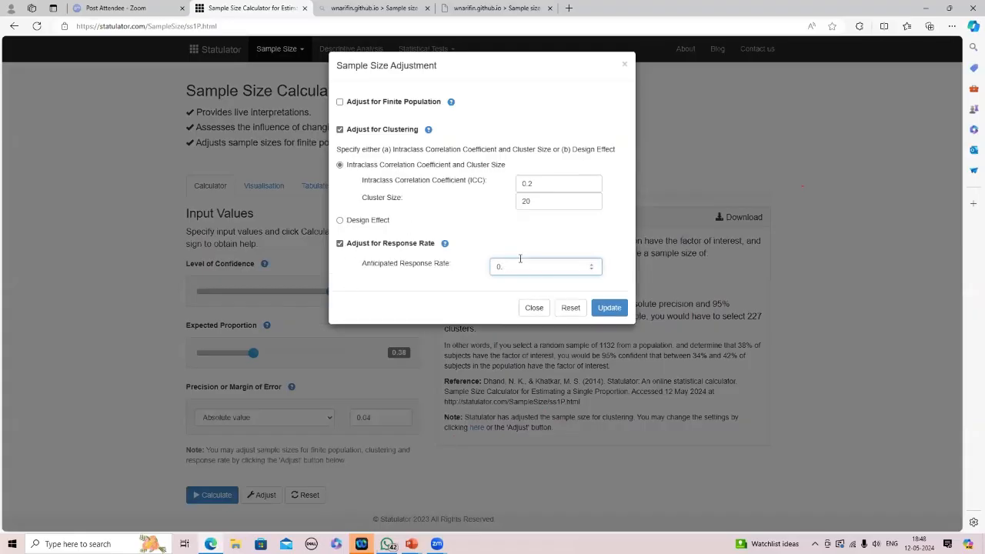
pyautogui.write('9')
pyautogui.click(613, 312)
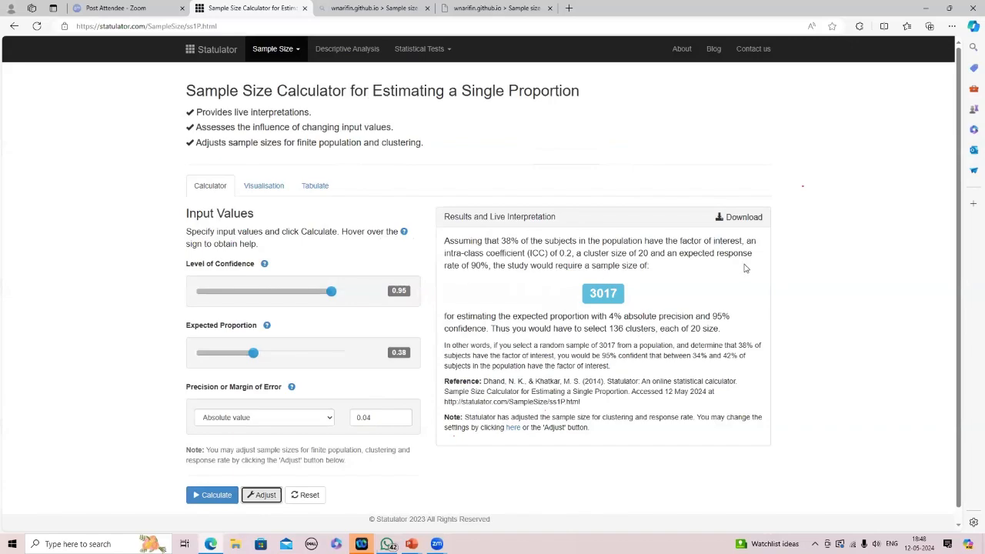
# - Set the anticipated response rate to 0.10 and update the sample size
pyautogui.click(261, 497)
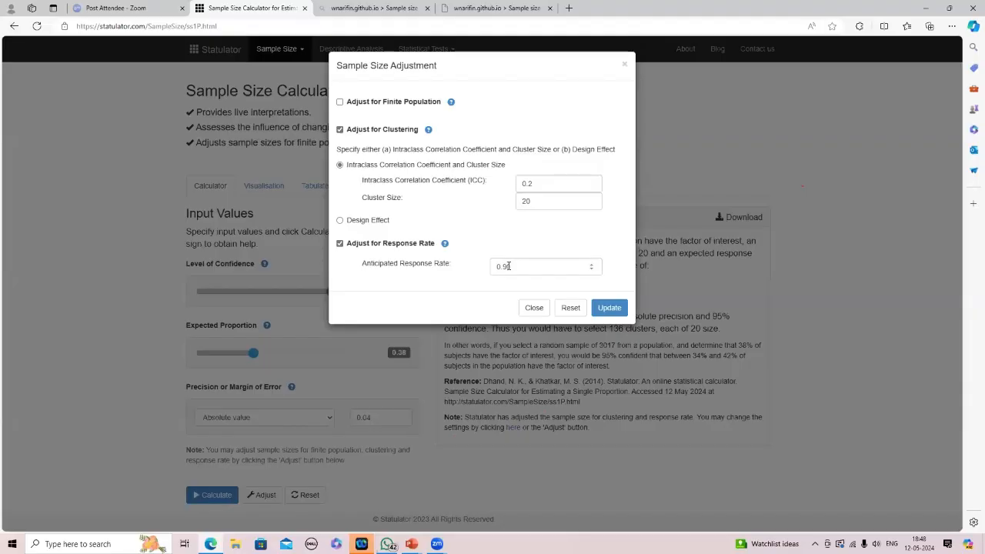
pyautogui.write('0')
pyautogui.click(507, 266)
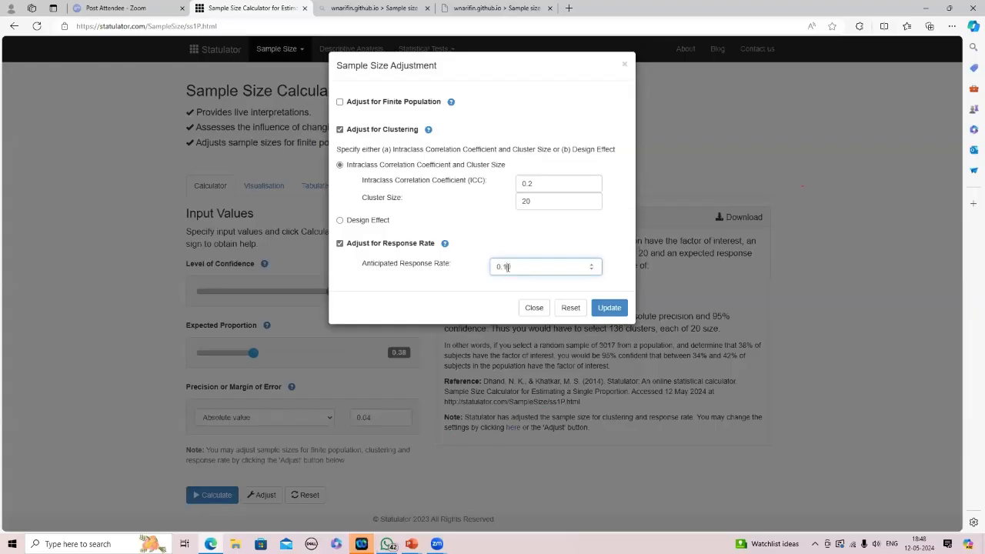
pyautogui.click(608, 307)
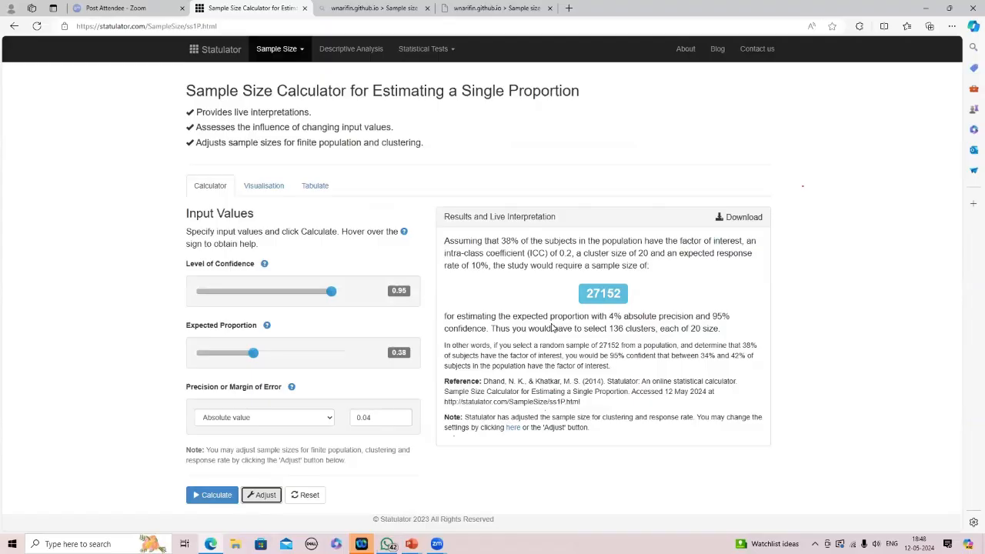
# - Remove the clustering adjustment and update the sample size with only an anticipated response rate of 0.90
pyautogui.press('Return')
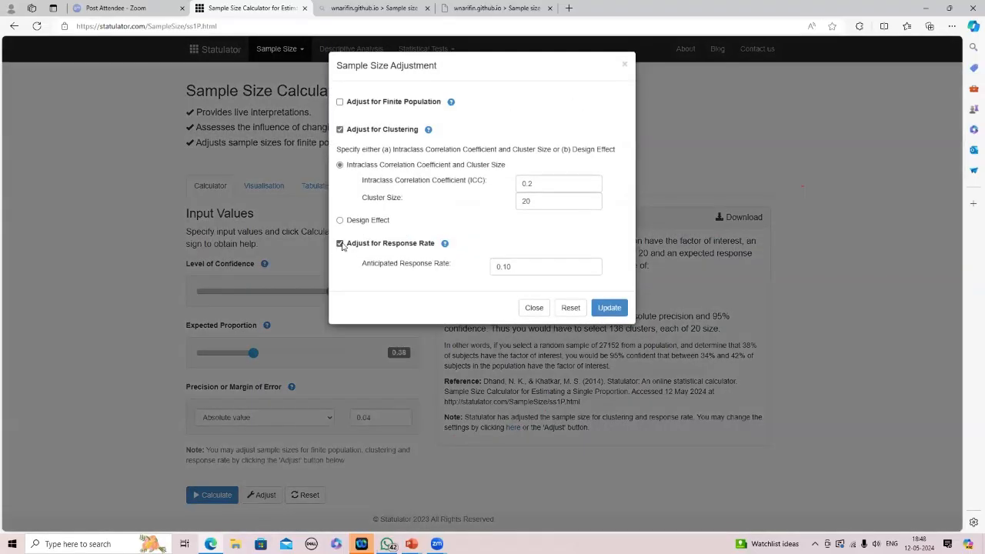
pyautogui.click(340, 243)
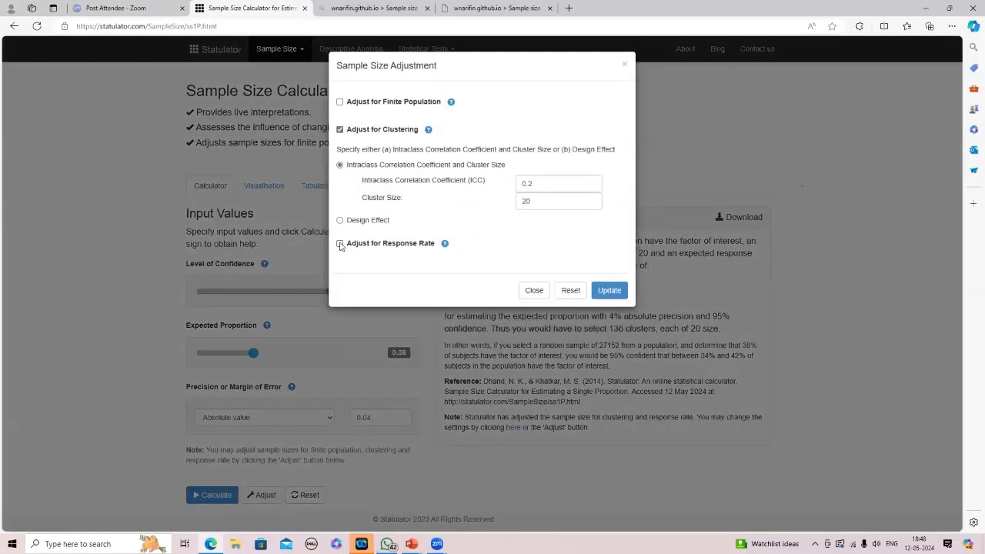
pyautogui.click(340, 130)
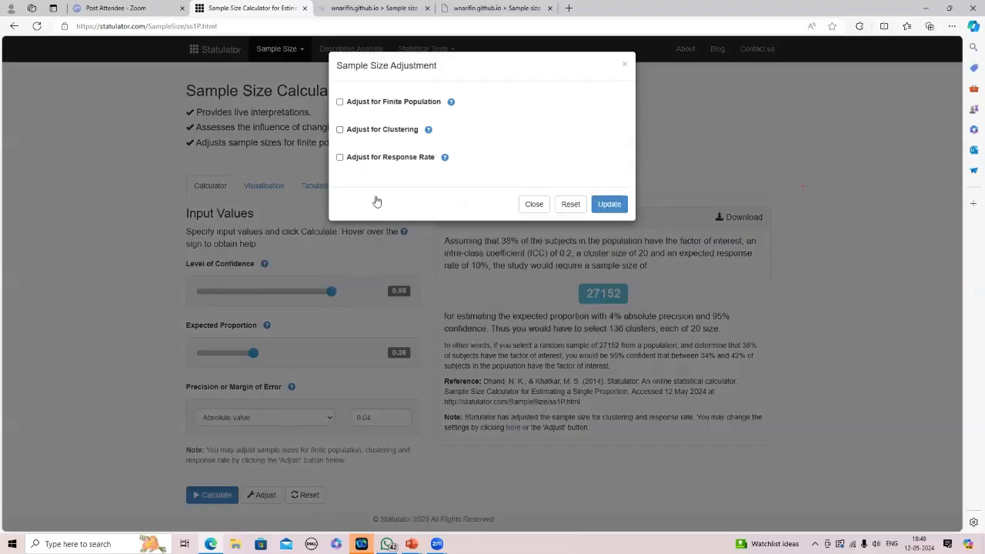
pyautogui.click(340, 157)
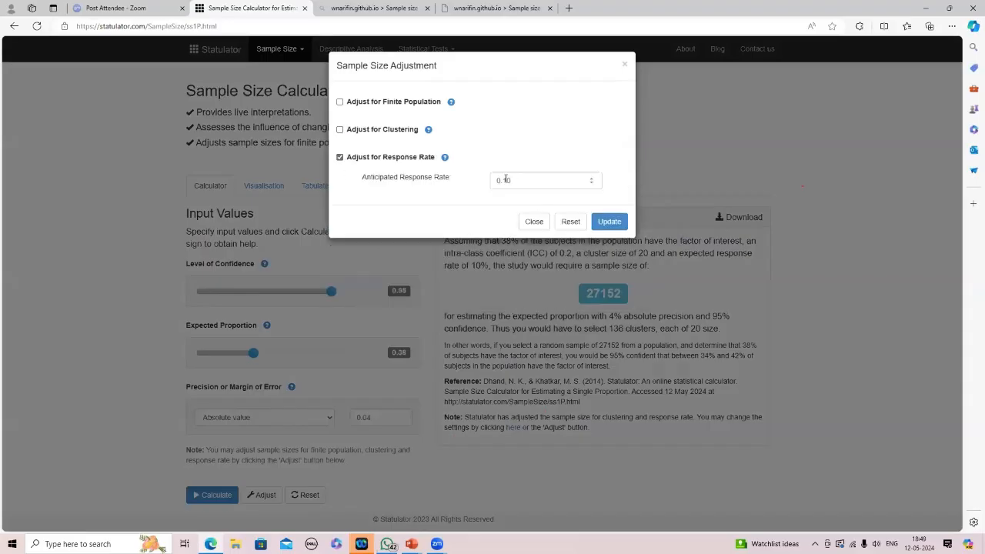
pyautogui.click(507, 180)
pyautogui.press('BackSpace')
pyautogui.write('9')
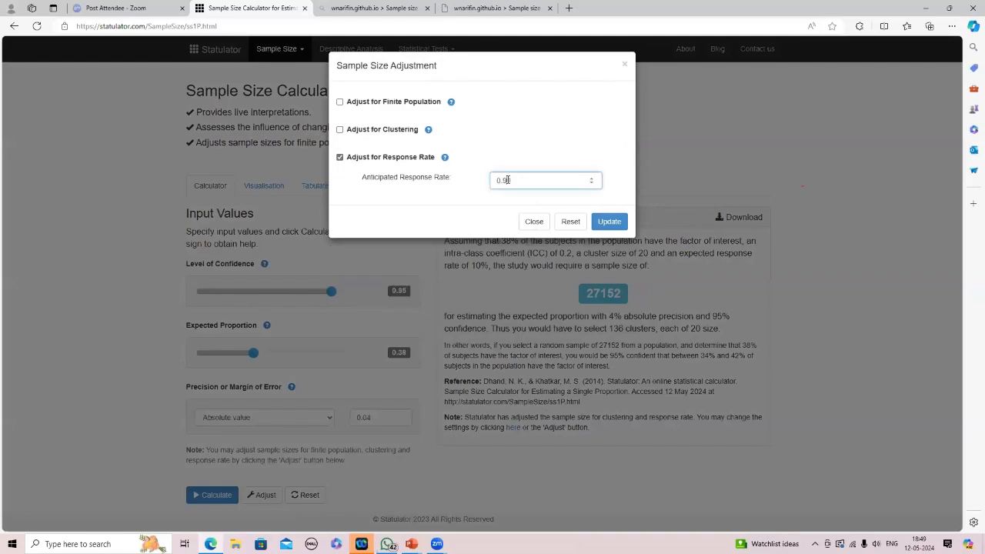
pyautogui.click(609, 222)
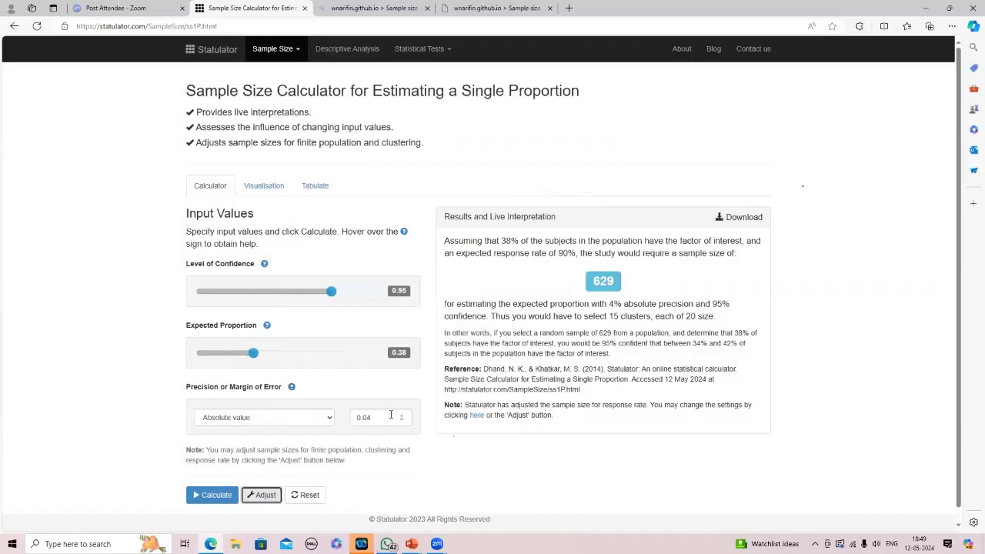
# - Set the margin of error to Relative to Expected Proportion with a value of 0.10 and calculate the sample size
pyautogui.click(329, 420)
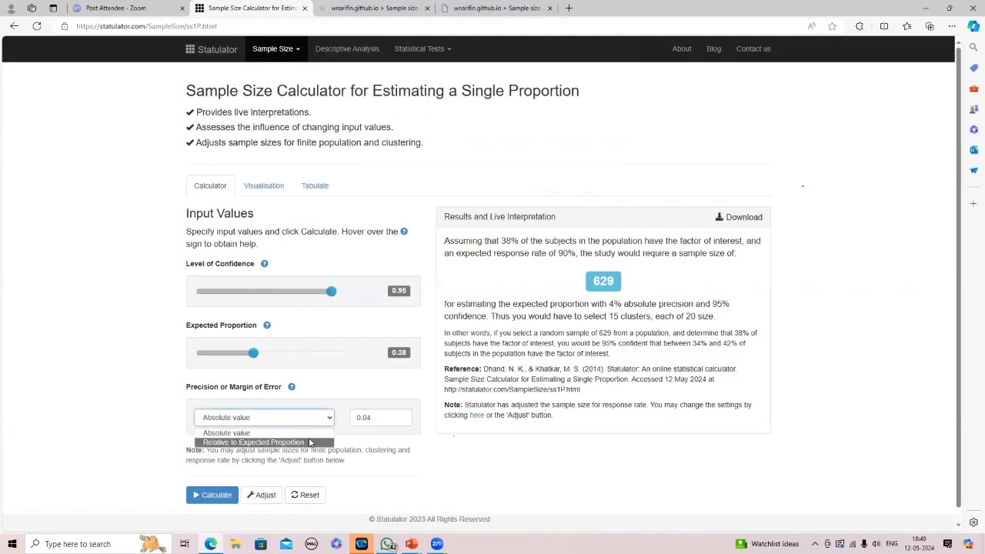
pyautogui.click(310, 443)
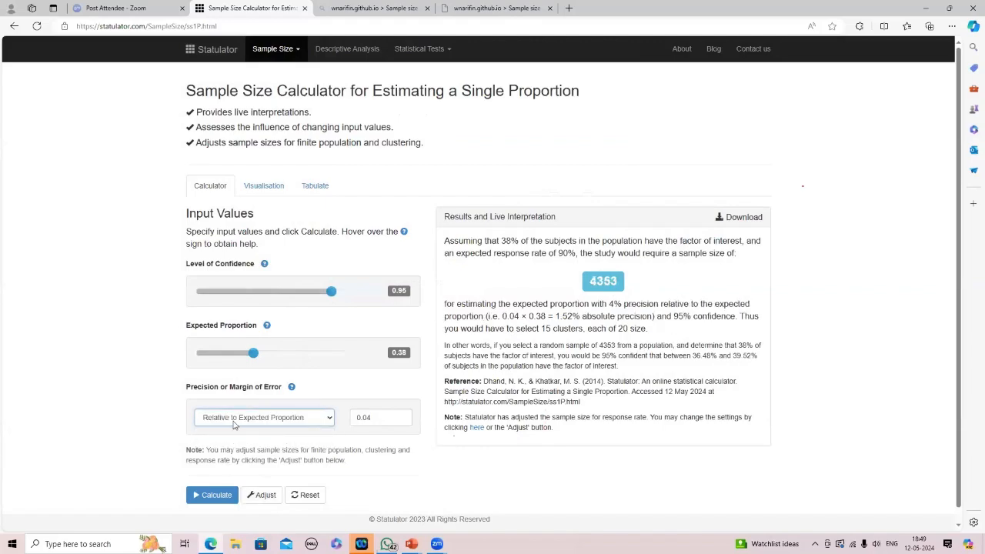
pyautogui.click(371, 417)
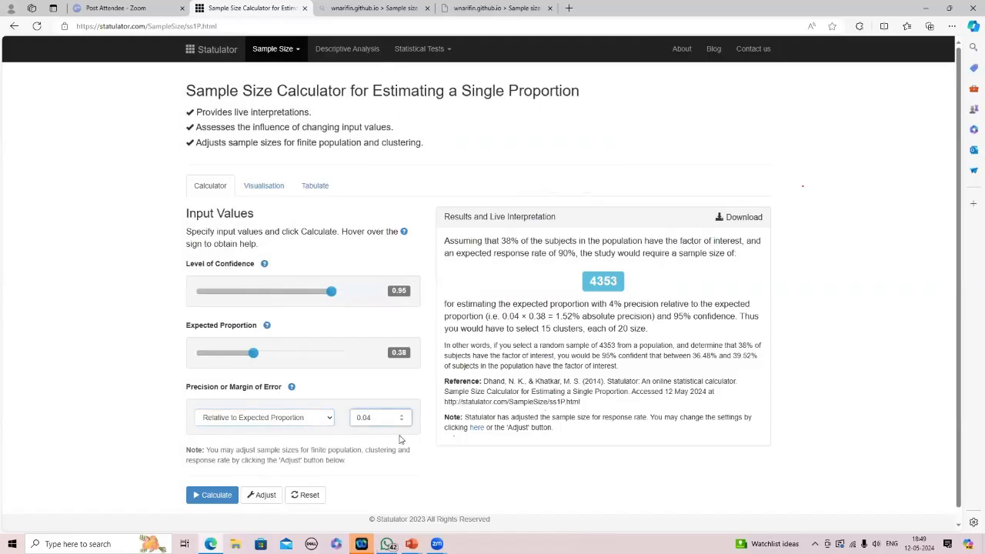
pyautogui.press('BackSpace')
pyautogui.press('BackSpace')
pyautogui.press('BackSpace')
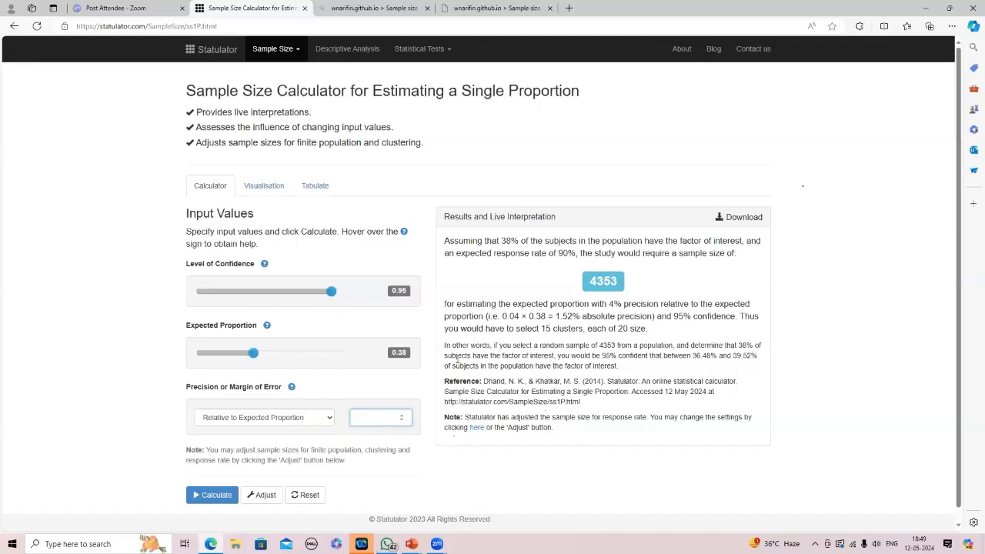
pyautogui.write('0.04')
pyautogui.press('BackSpace')
pyautogui.press('BackSpace')
pyautogui.write('10')
pyautogui.click(207, 497)
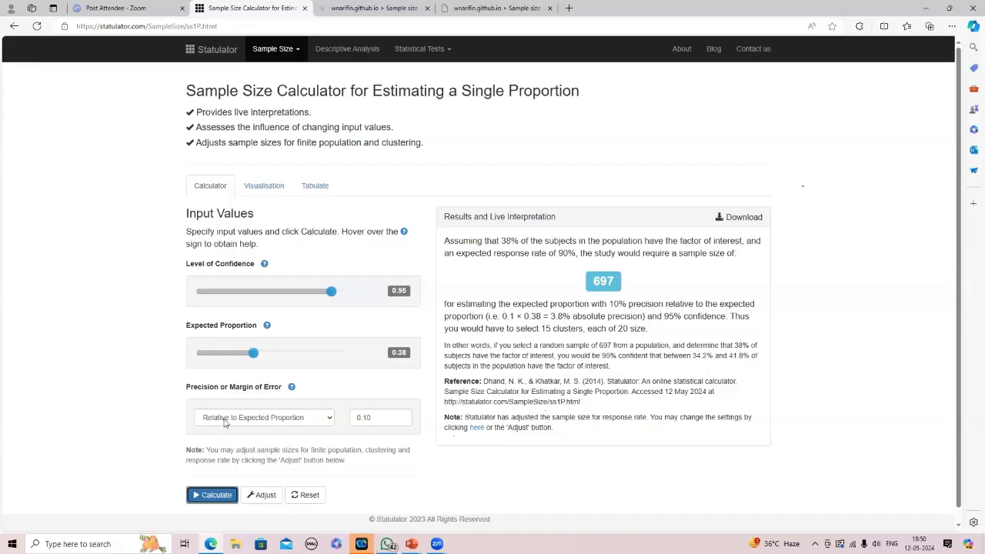
# - Compare the sample size under an absolute margin of error and restore Relative to Expected Proportion
pyautogui.click(332, 420)
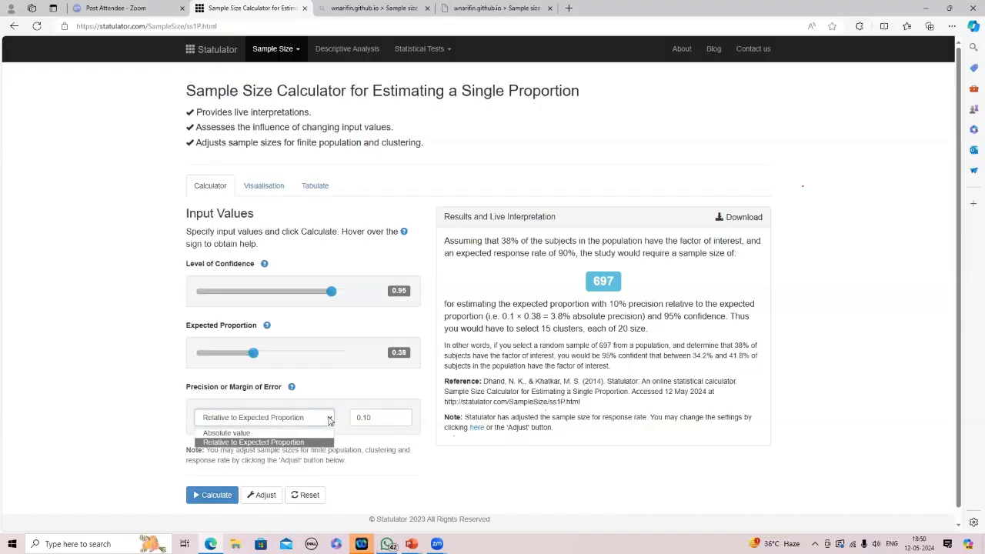
pyautogui.click(274, 434)
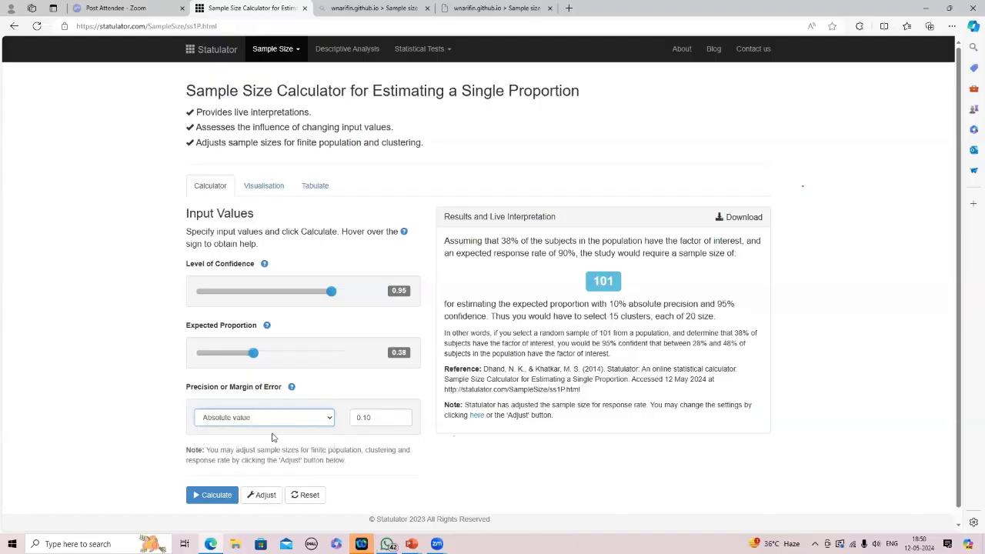
pyautogui.click(328, 421)
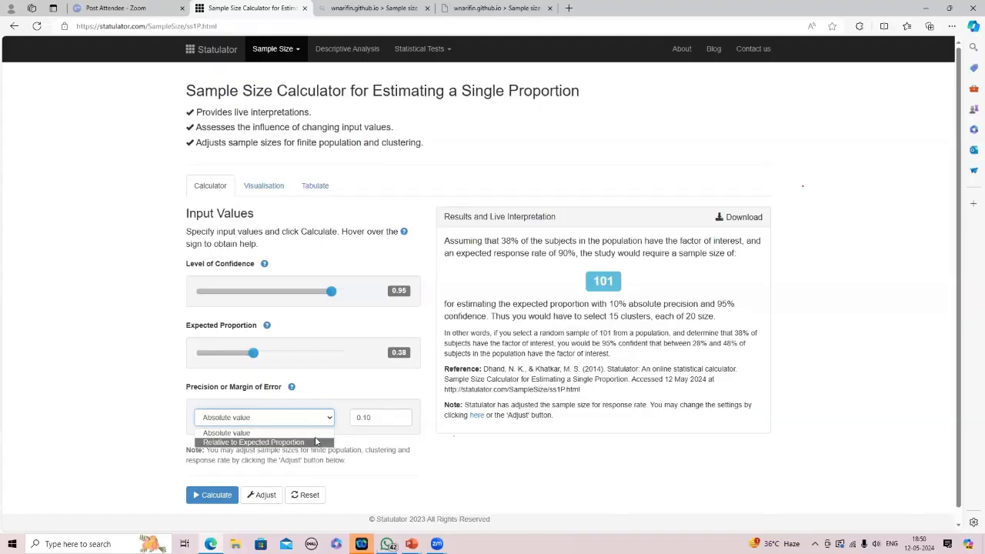
pyautogui.click(308, 443)
# - Set the relative margin of error to 0.04 and recalculate the sample size
pyautogui.click(379, 416)
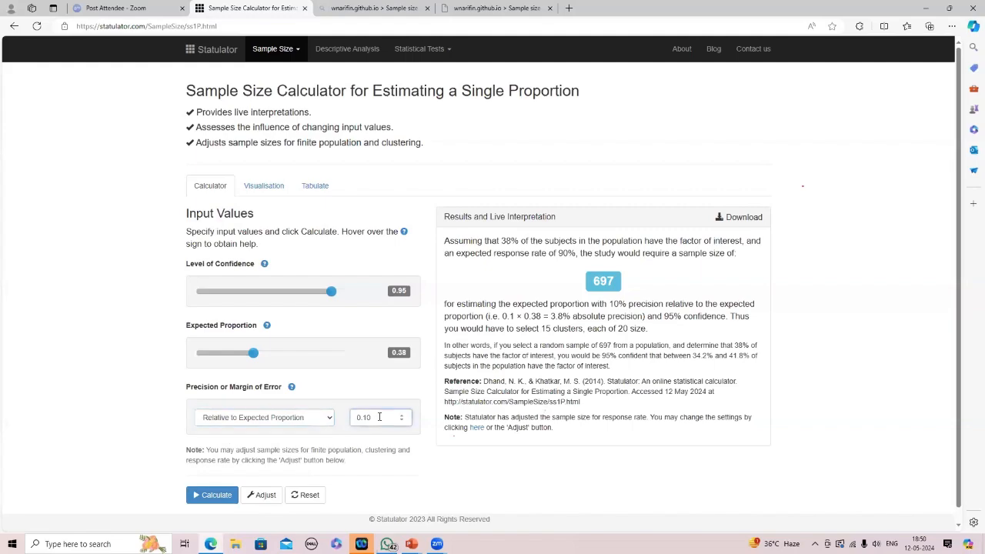
pyautogui.press('BackSpace')
pyautogui.press('BackSpace')
pyautogui.write('04')
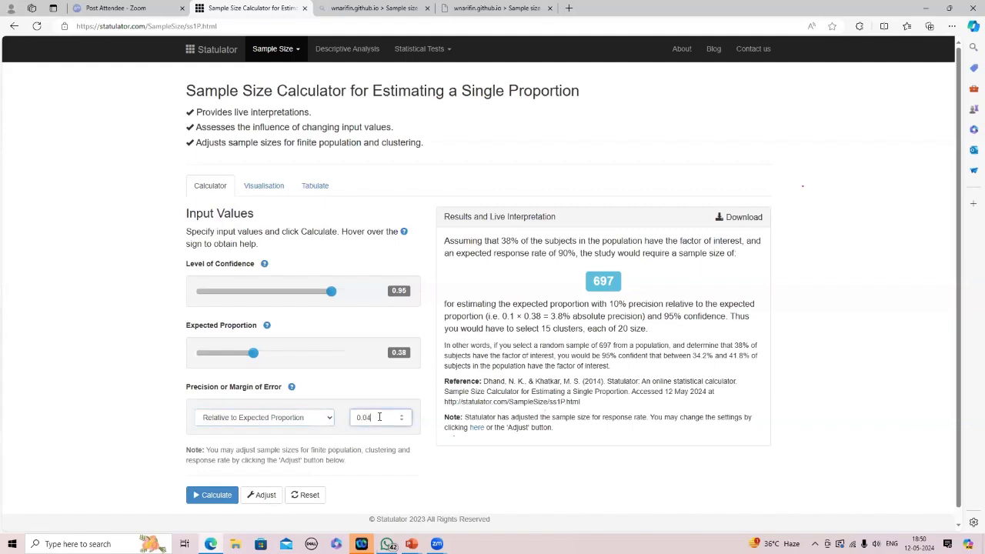
pyautogui.click(219, 497)
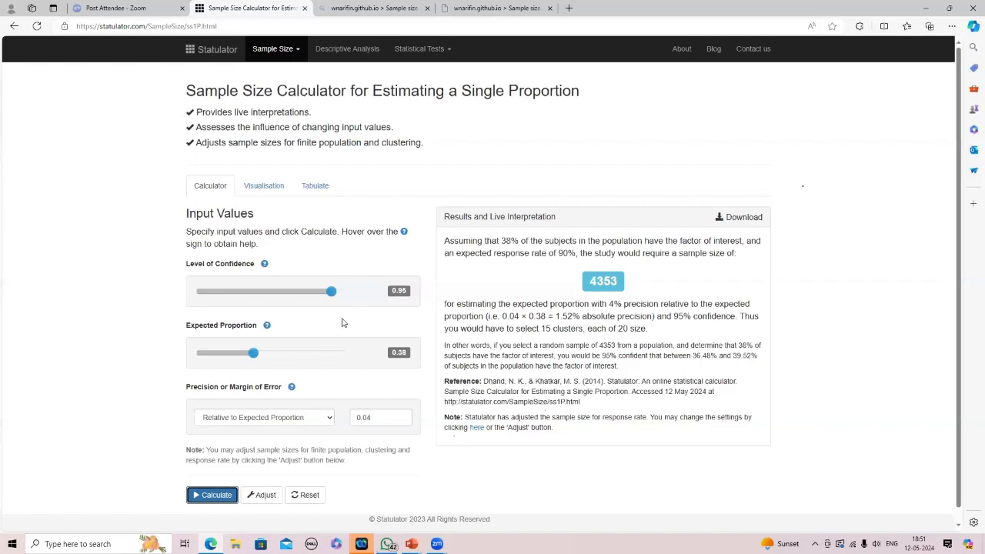
# - Switch to the sample size calculator for estimating a mean and calculate with standard deviation 10 and margin of error 1.5
pyautogui.click(299, 50)
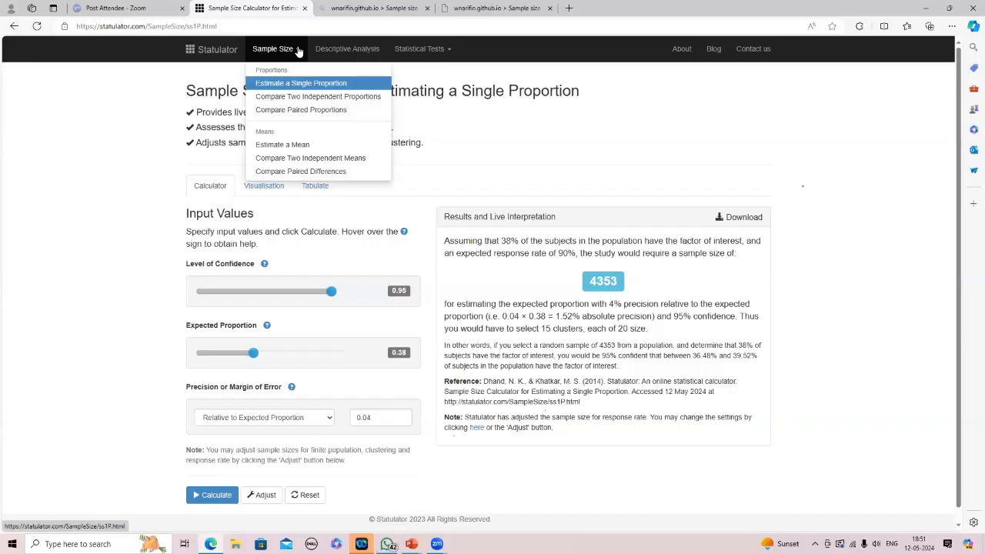
pyautogui.click(284, 148)
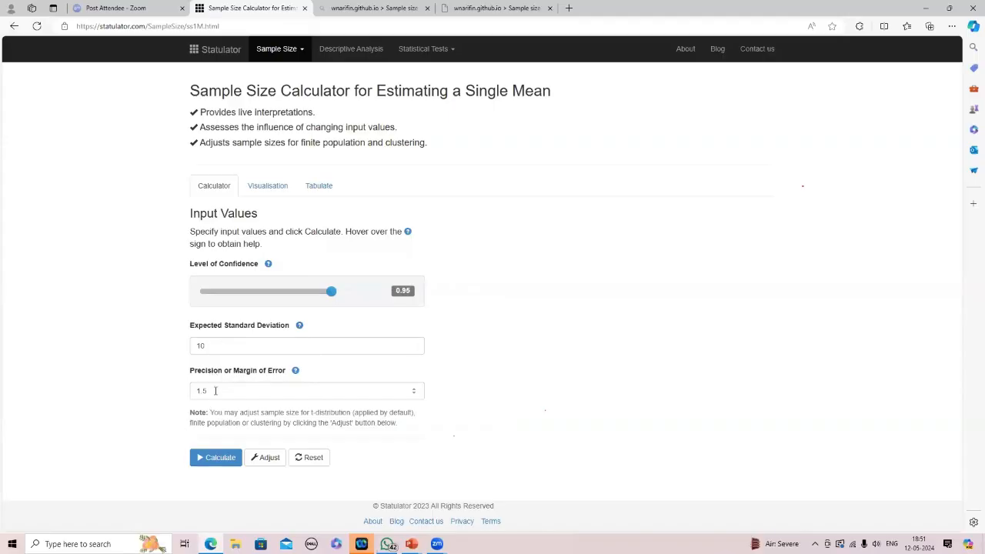
pyautogui.click(216, 461)
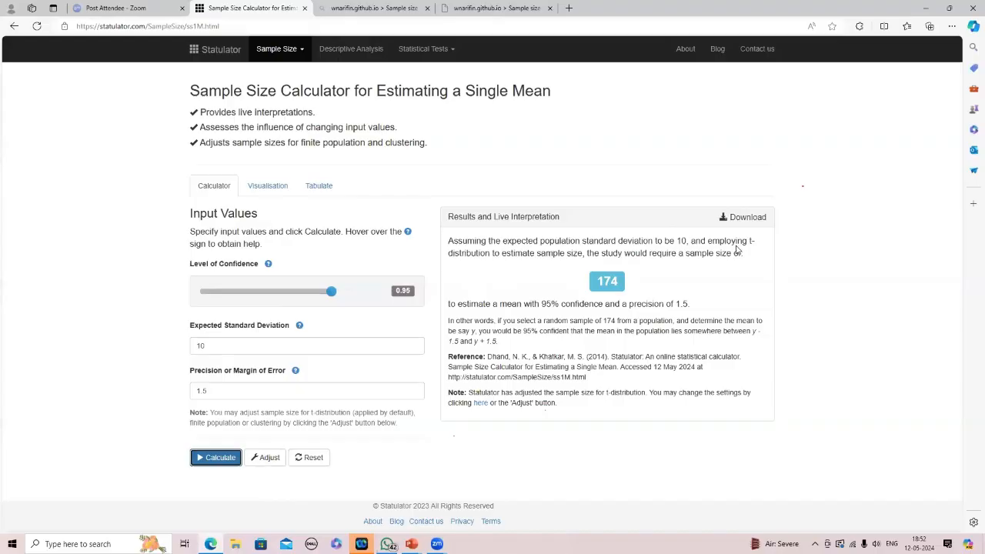
# - Compare the sample size without the t-distribution adjustment and restore the adjustment
pyautogui.click(269, 460)
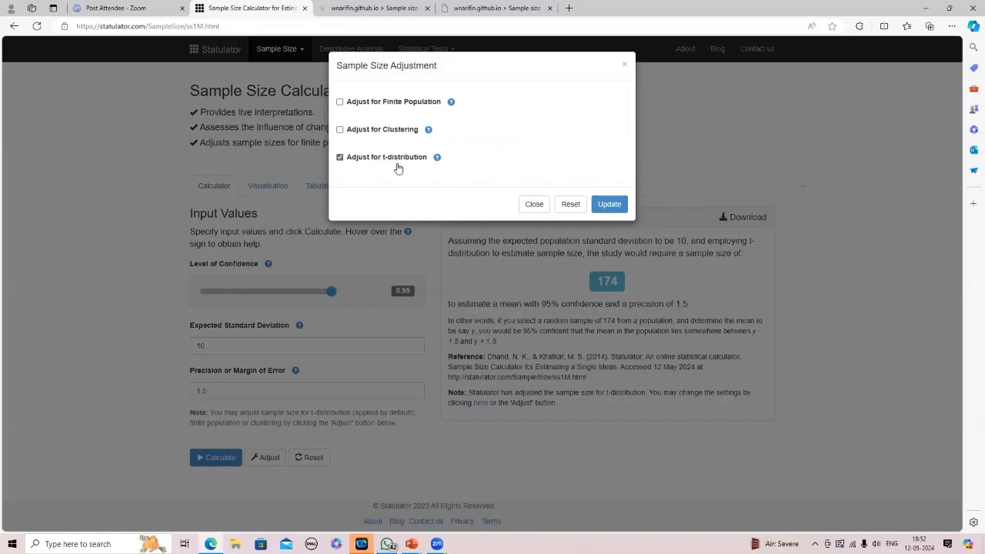
pyautogui.click(340, 158)
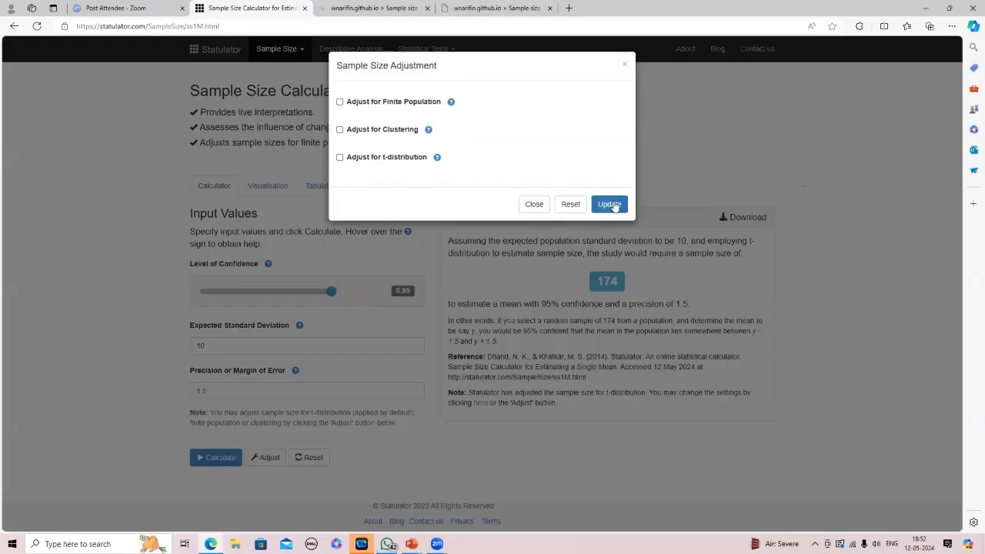
pyautogui.click(611, 205)
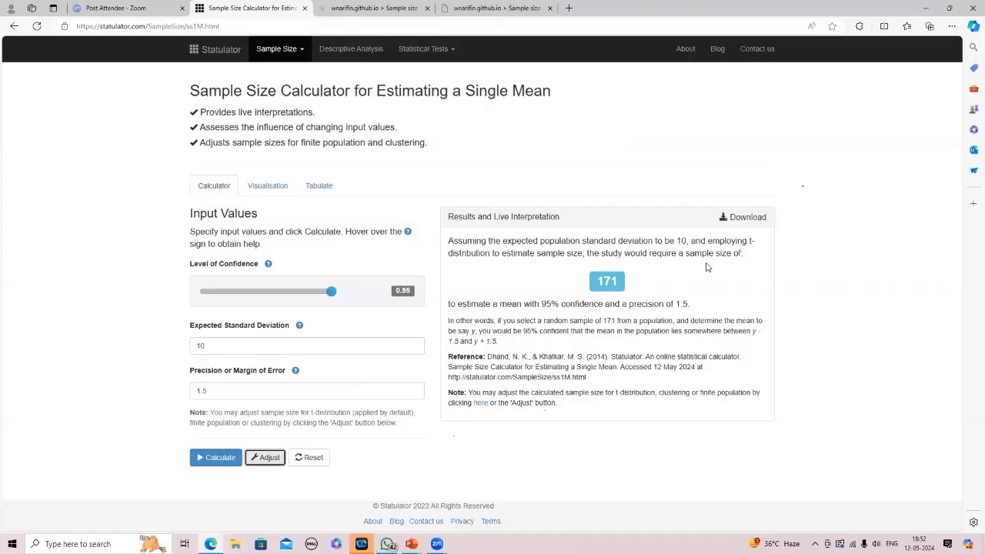
pyautogui.click(267, 458)
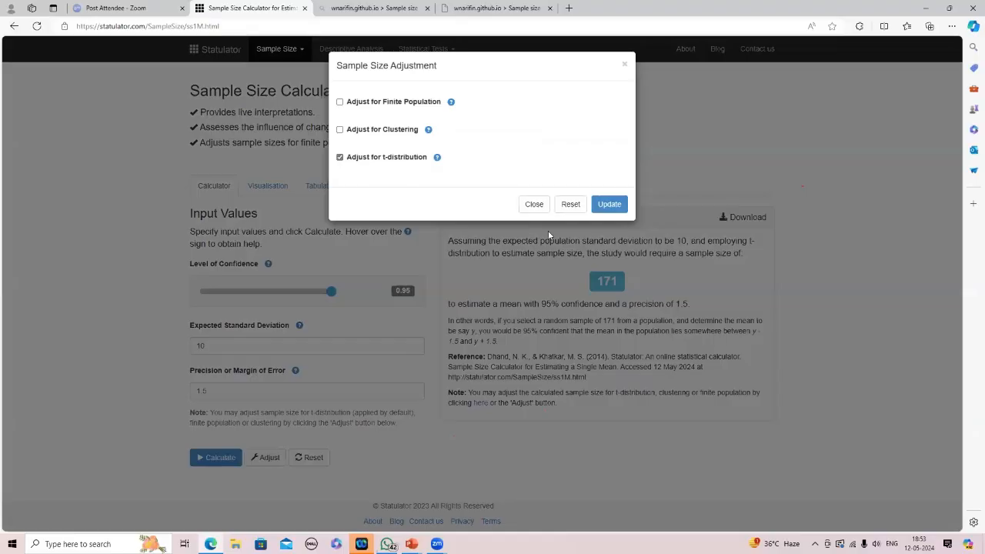
pyautogui.click(609, 205)
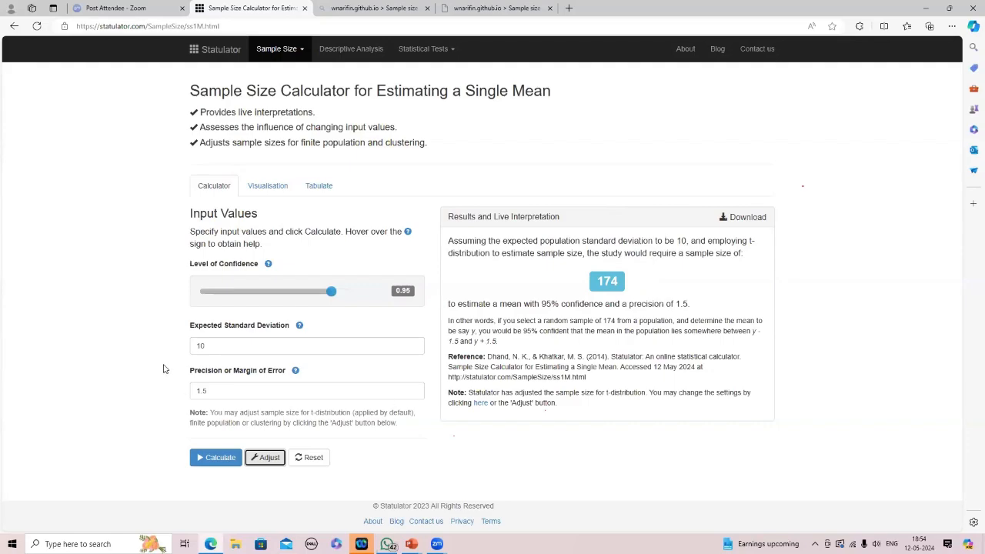
# - Plot the sample sizes for expected standard deviations from 10 to 20 and inspect points along the precision 1.5 curve
pyautogui.click(262, 188)
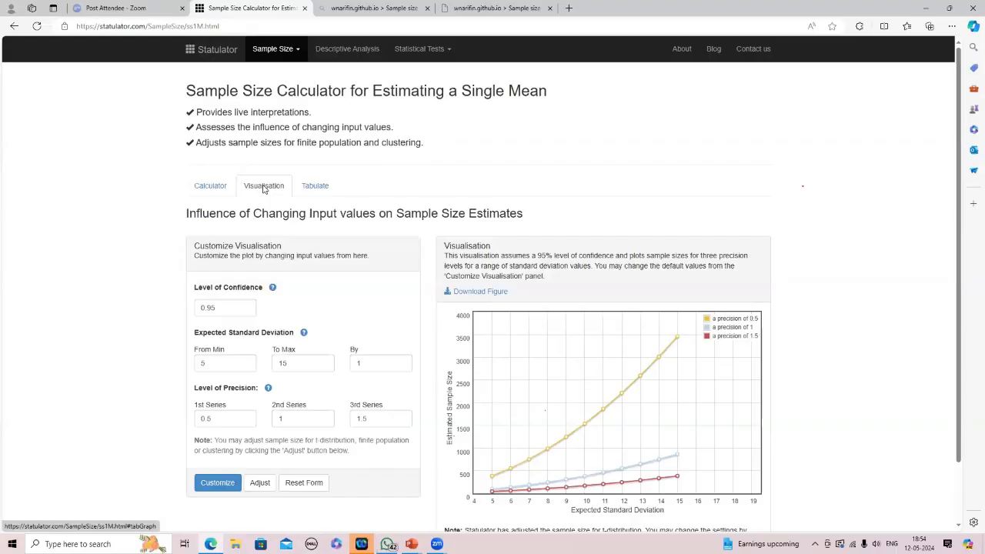
pyautogui.scroll(-2, 512, 374)
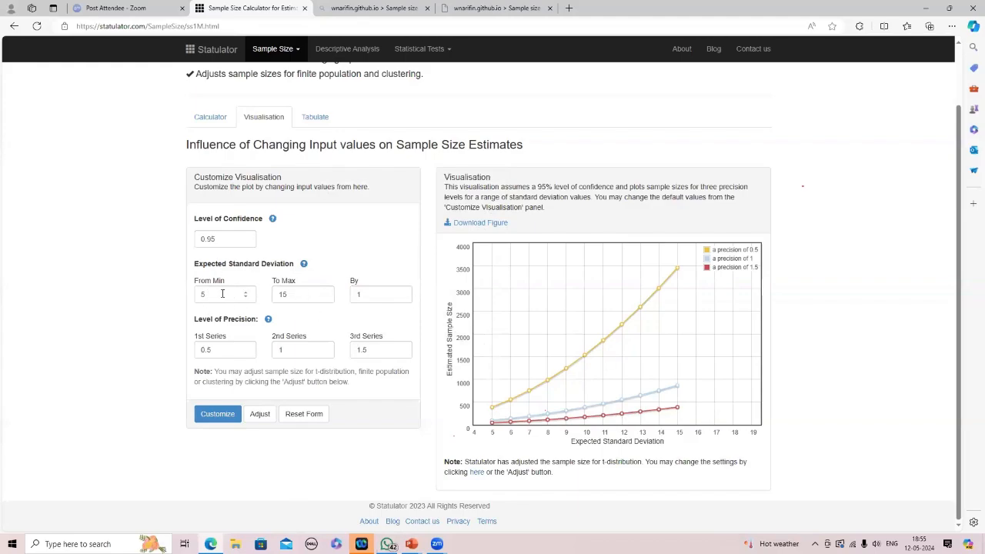
pyautogui.click(222, 294)
pyautogui.press('BackSpace')
pyautogui.write('10')
pyautogui.click(312, 293)
pyautogui.press('BackSpace')
pyautogui.write('20')
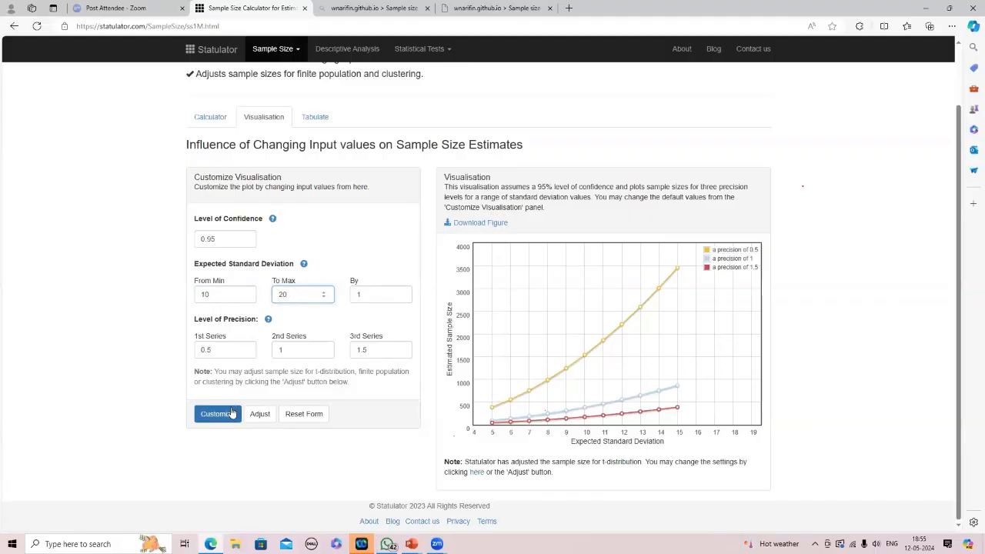
pyautogui.click(204, 416)
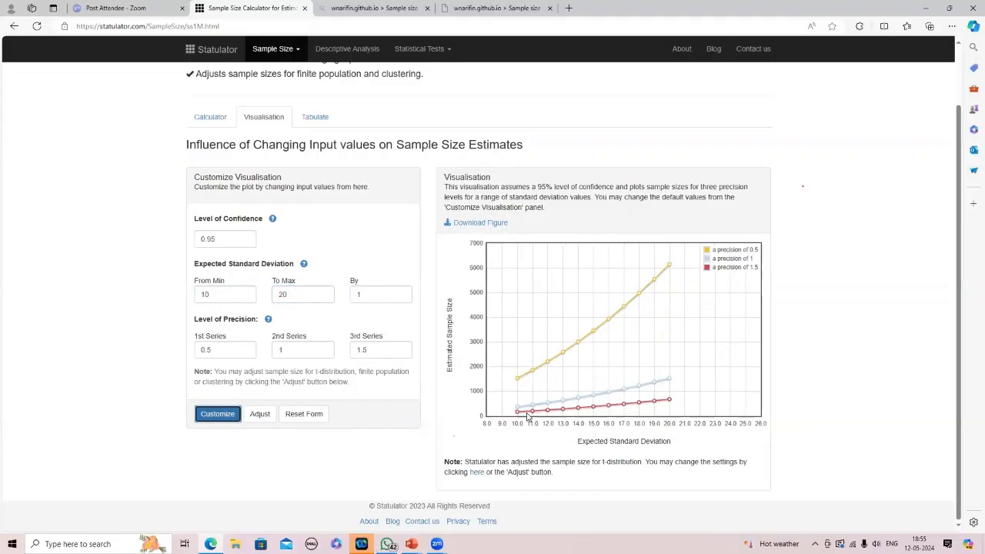
pyautogui.moveTo(669, 402)
pyautogui.moveTo(623, 392)
pyautogui.moveTo(579, 400)
# - Show the table of sample sizes by standard deviation and precision, and review the list of available sample size calculators
pyautogui.click(322, 118)
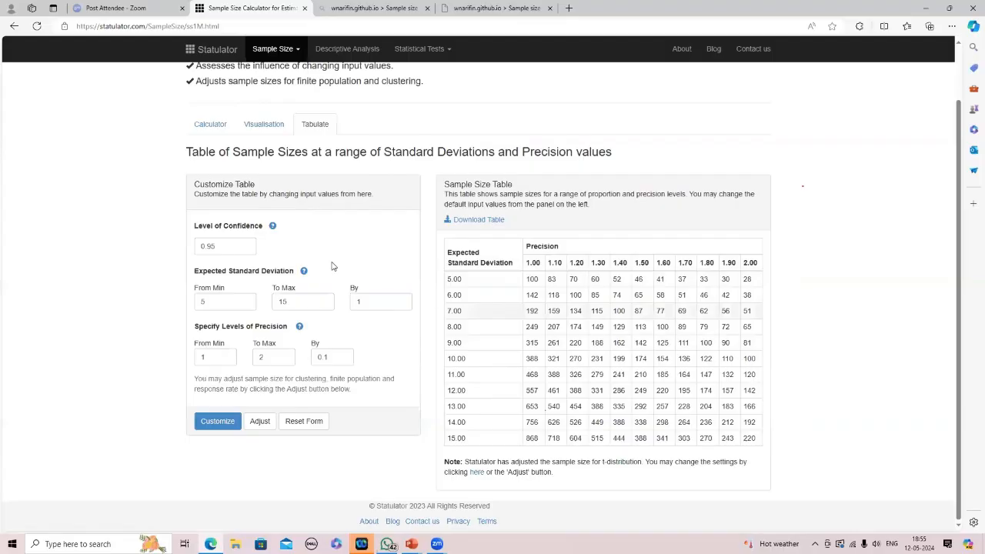
pyautogui.scroll(1, 303, 242)
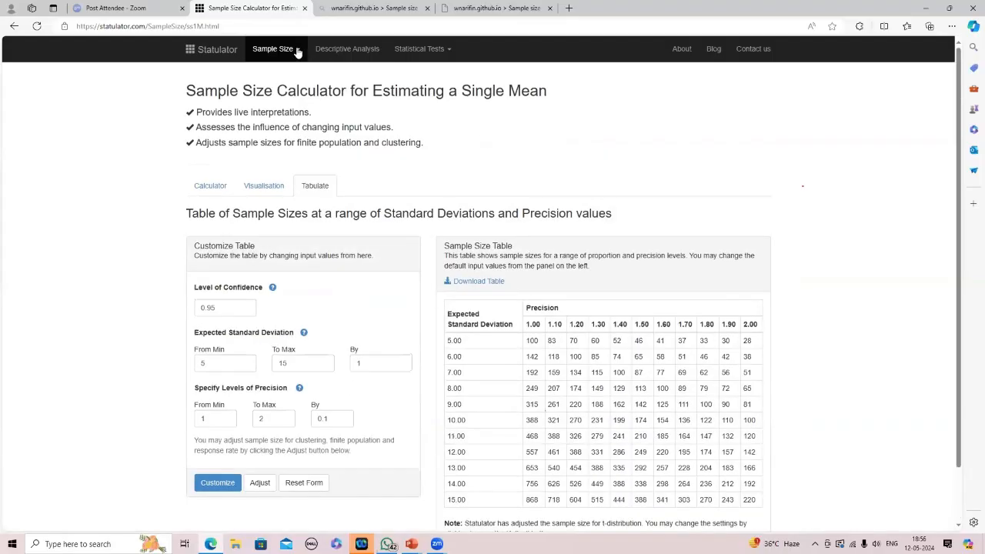
pyautogui.click(297, 51)
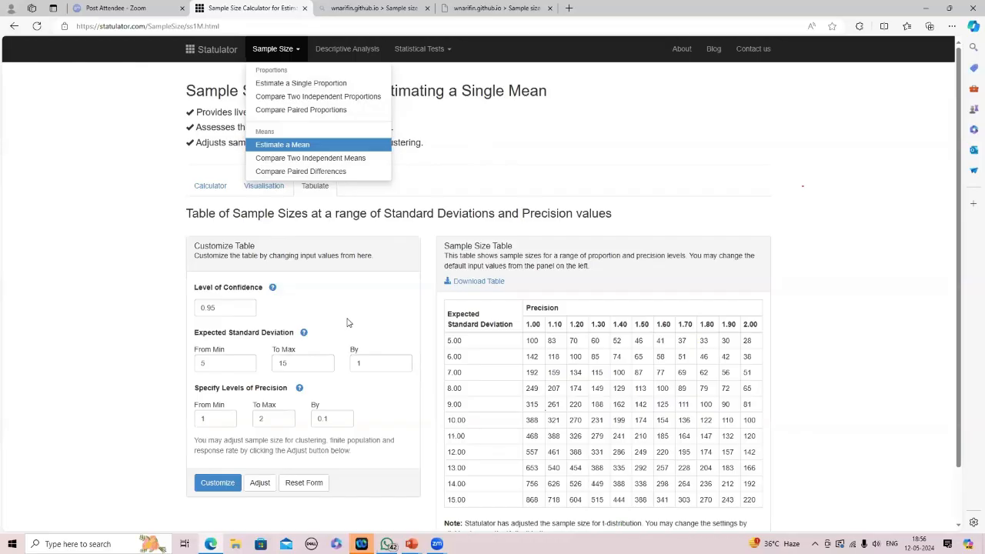
pyautogui.click(491, 143)
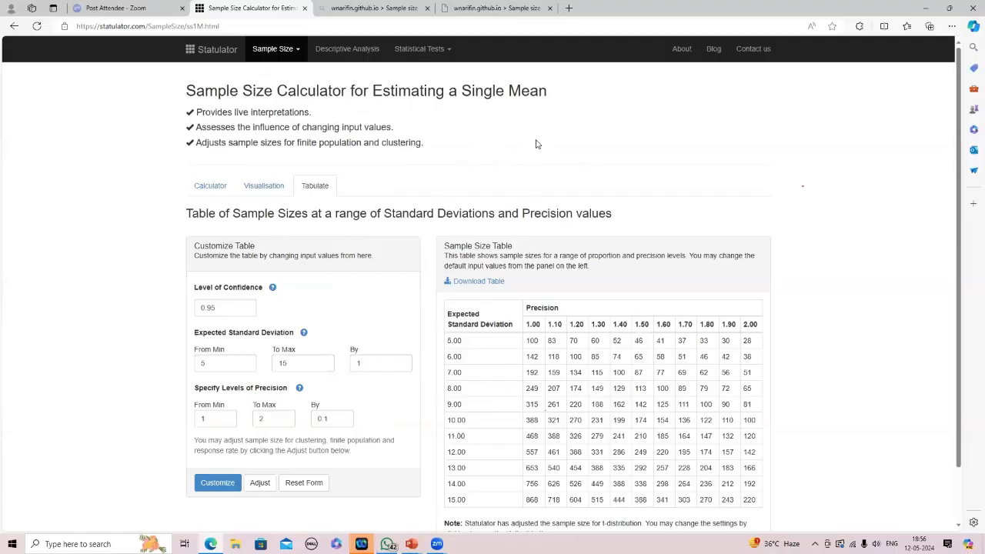
pyautogui.click(298, 51)
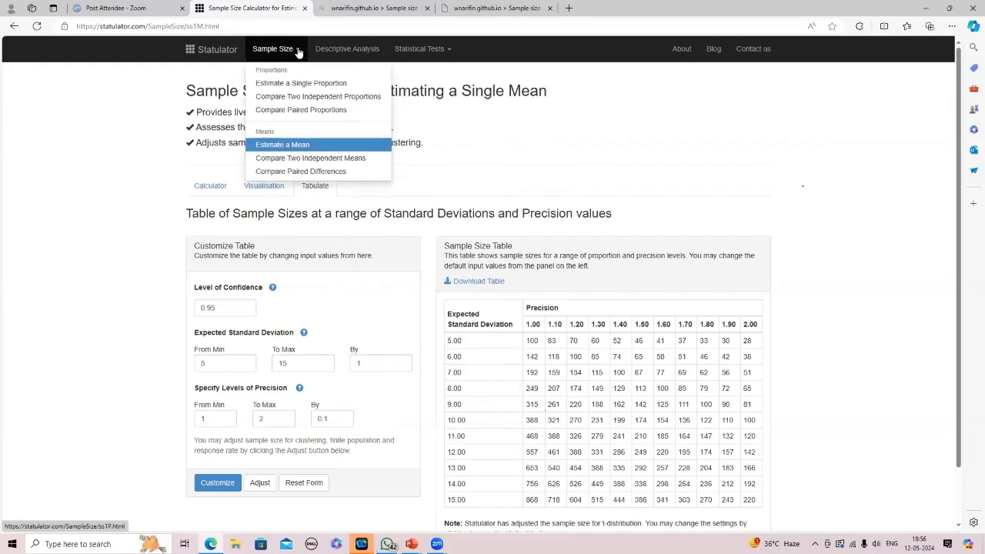
pyautogui.click(535, 117)
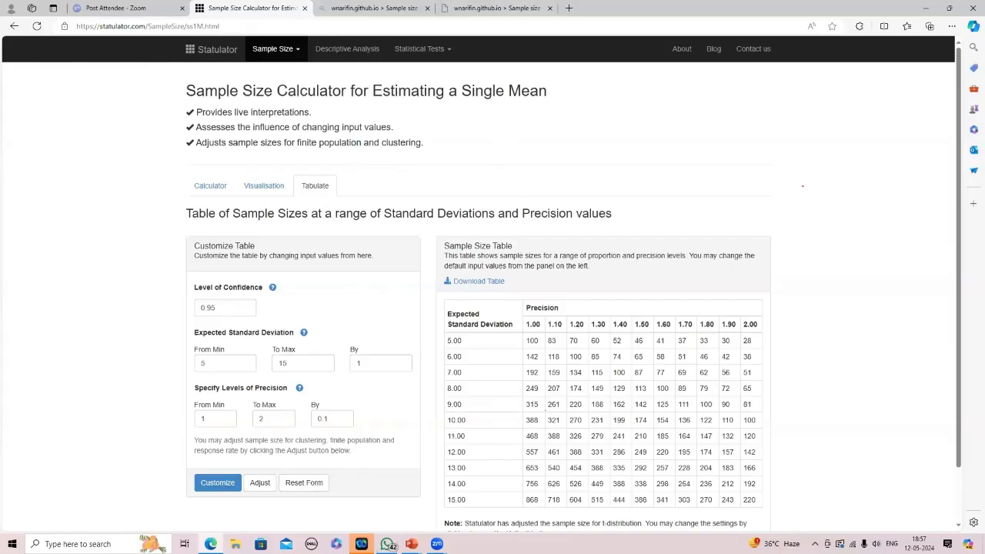
# - Switch to the PowerPoint presentation on sample size for estimation and view slides 11 to 14, ending on the Practical Example about absolute and relative precision
pyautogui.moveTo(412, 544)
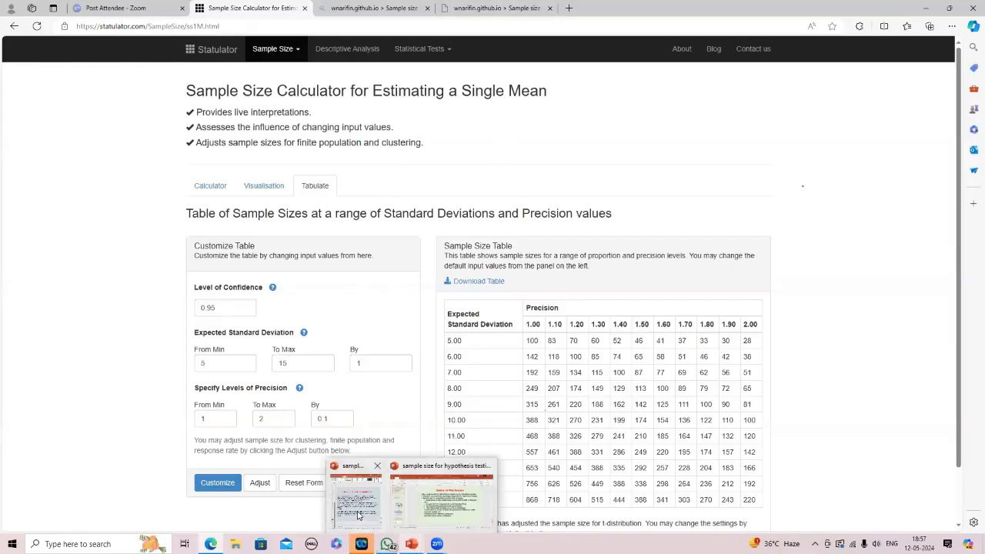
pyautogui.click(358, 512)
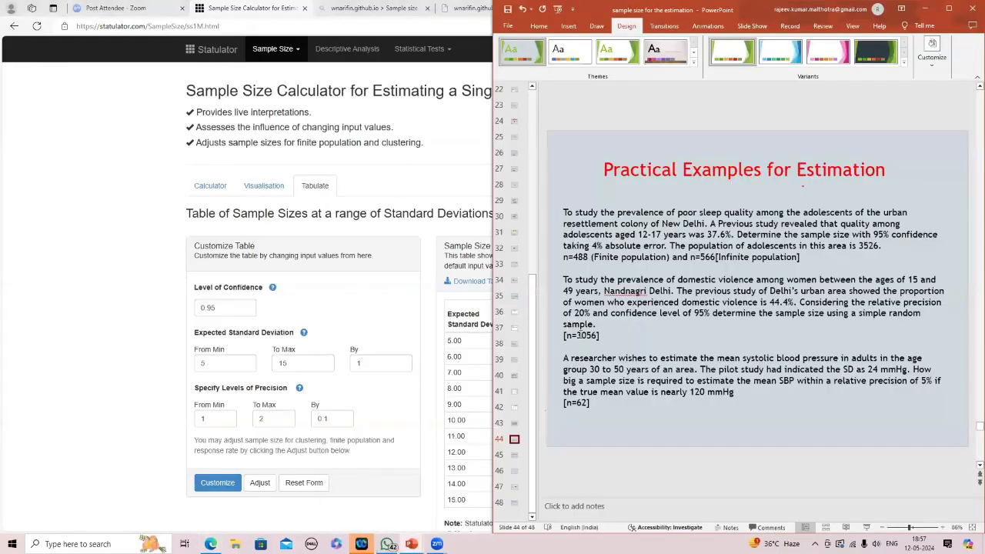
pyautogui.scroll(1, 502, 323)
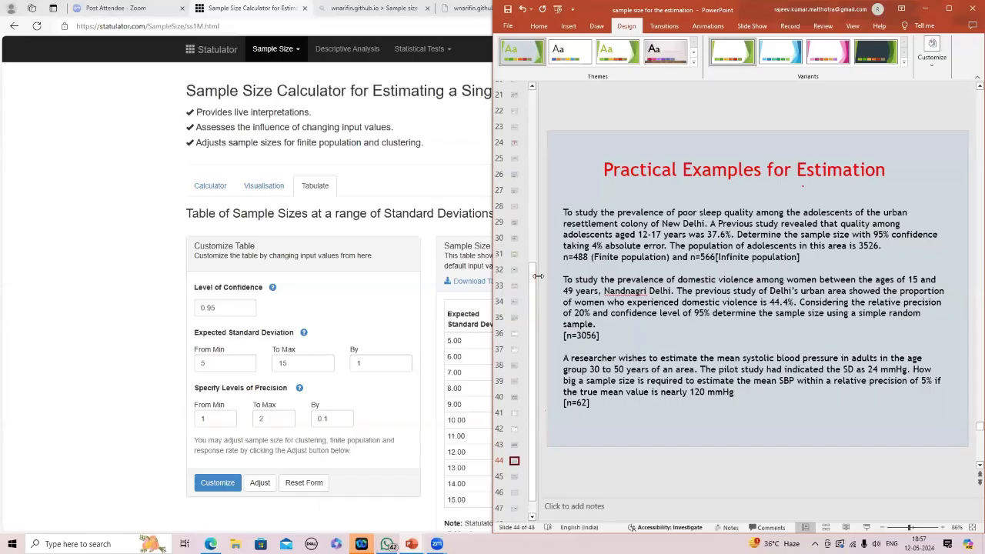
pyautogui.scroll(6, 524, 229)
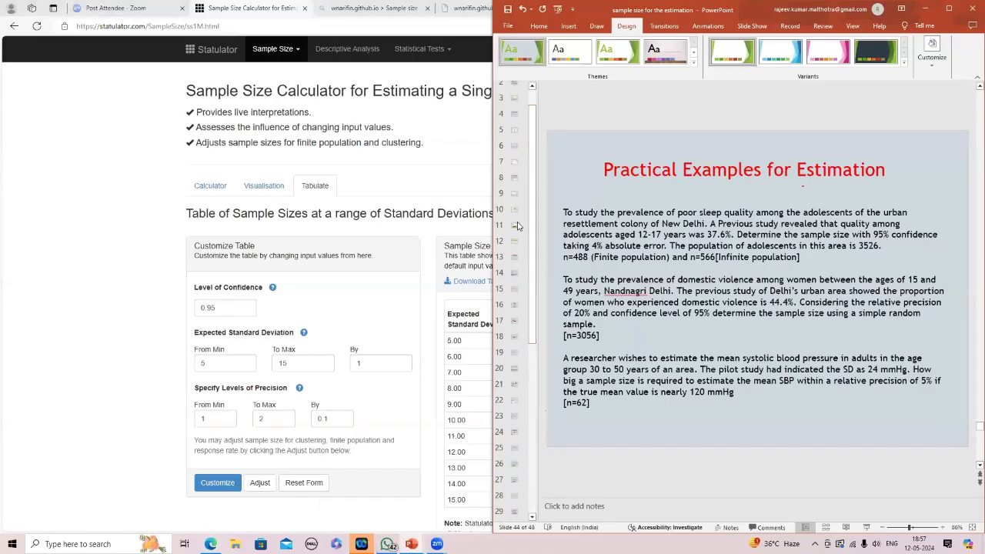
pyautogui.click(517, 238)
pyautogui.click(516, 227)
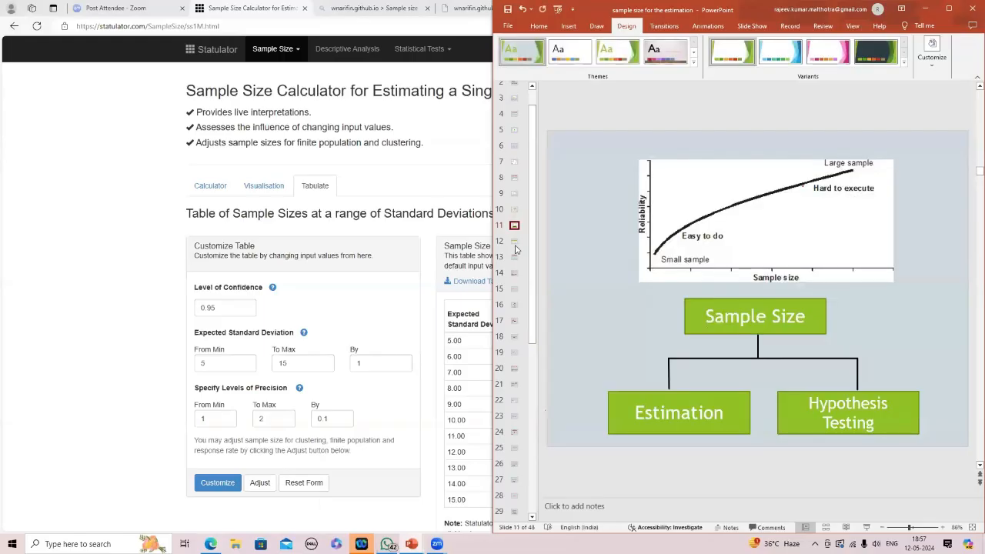
pyautogui.click(515, 243)
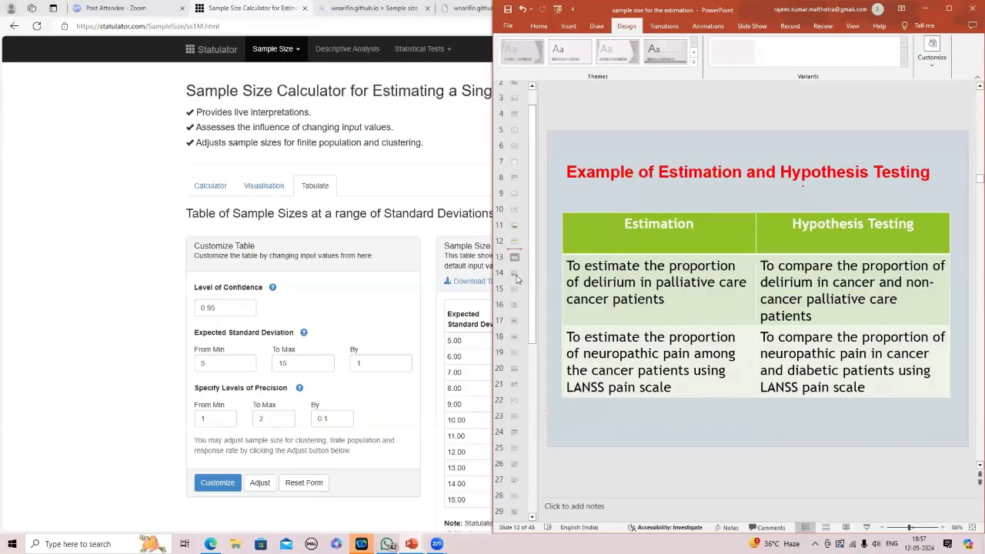
pyautogui.click(515, 259)
pyautogui.click(517, 277)
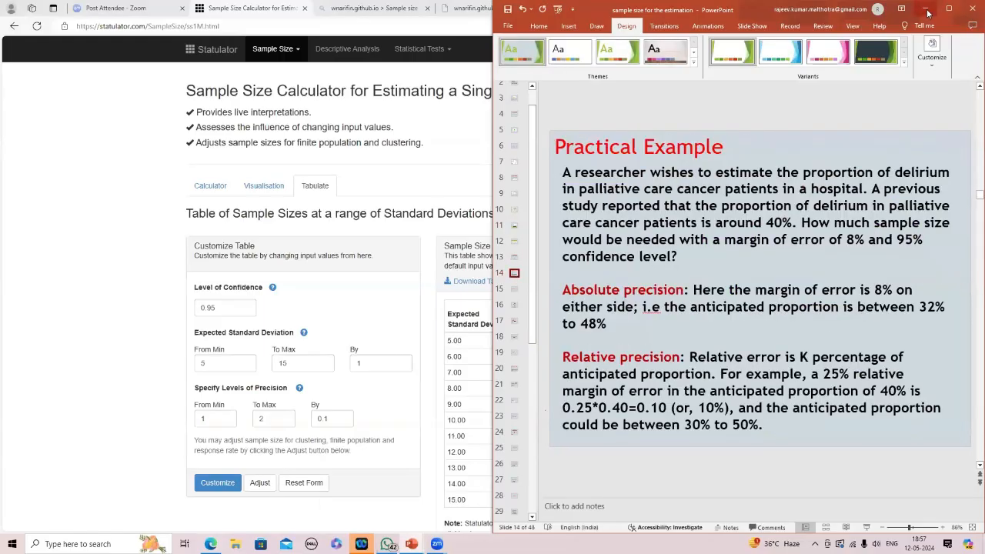
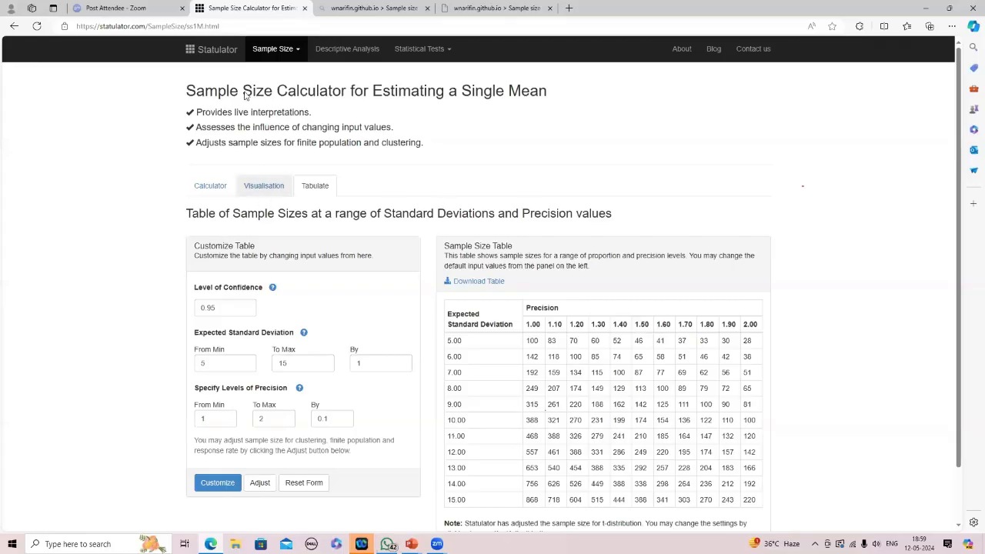
# - Return to the single proportion calculator and calculate the sample size with expected proportion 0.50 and an absolute margin of error of 0.05
pyautogui.click(296, 51)
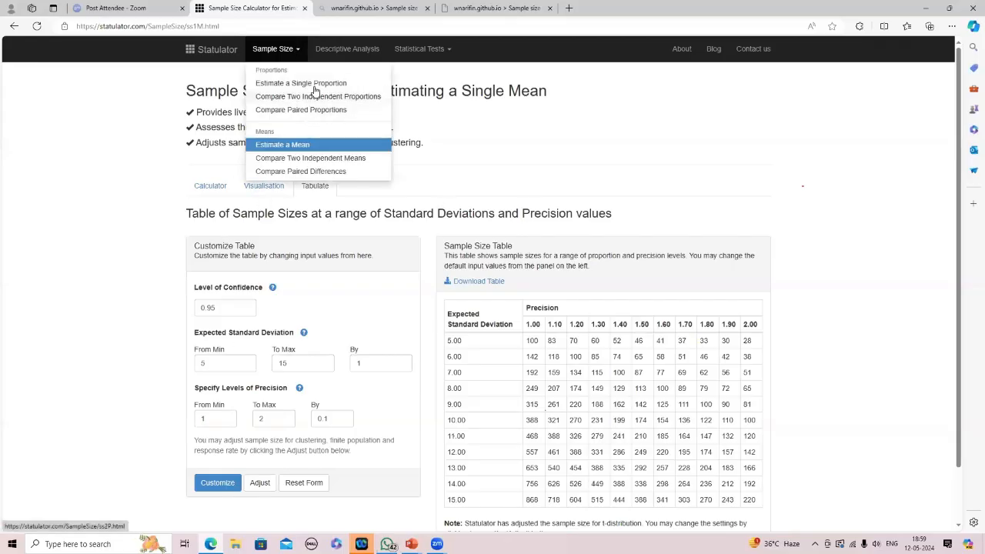
pyautogui.click(317, 83)
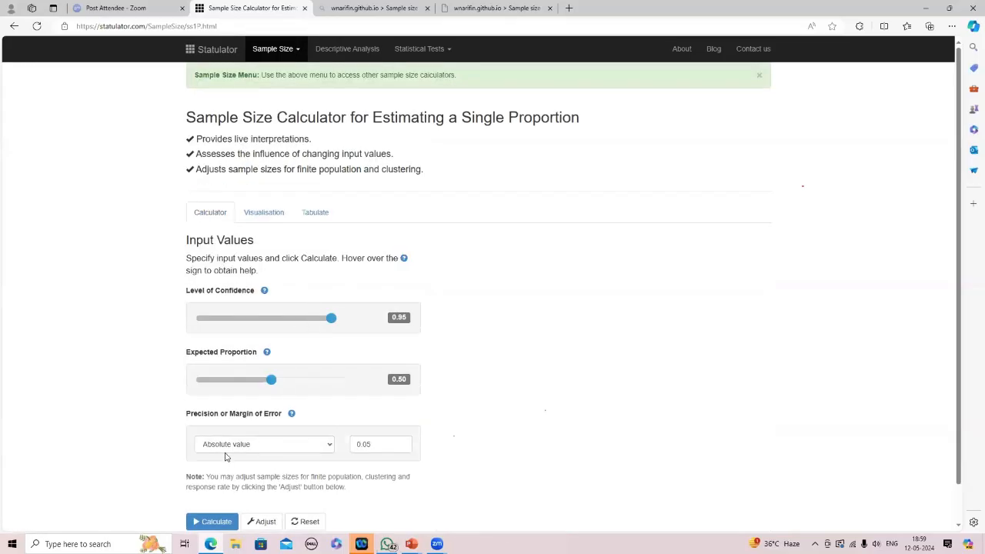
pyautogui.click(331, 448)
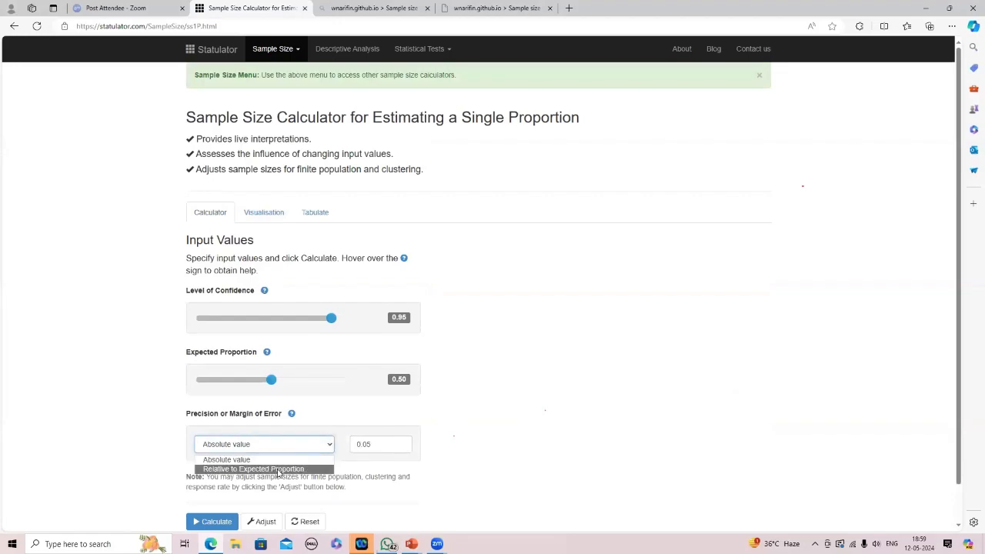
pyautogui.click(269, 447)
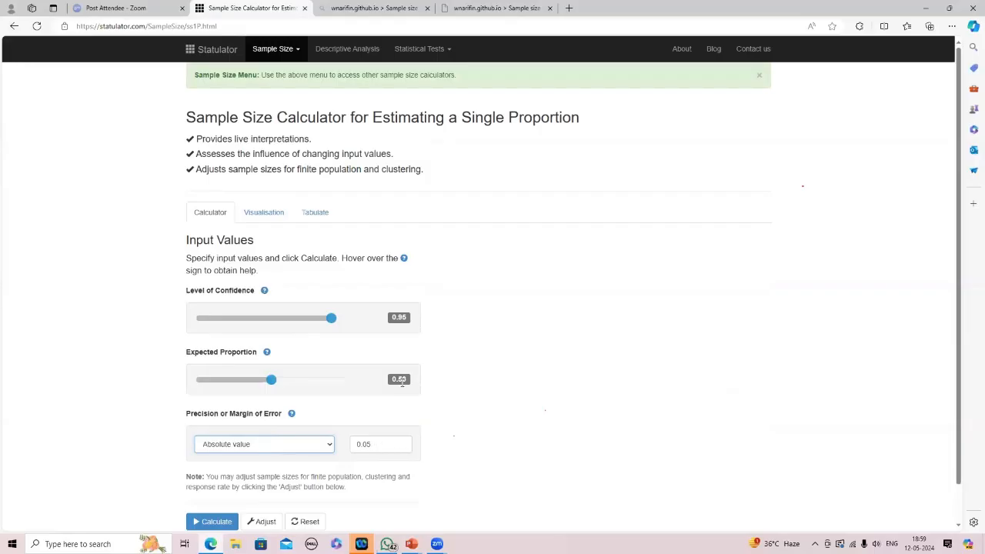
pyautogui.click(206, 521)
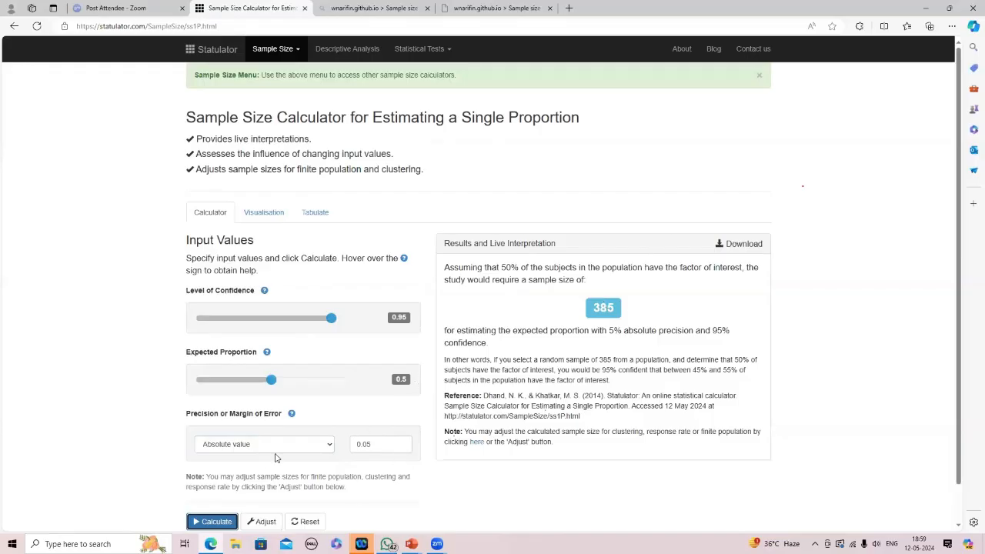
# - Change the margin of error type to Relative to Expected Proportion, keeping the value at 0.05
pyautogui.click(312, 417)
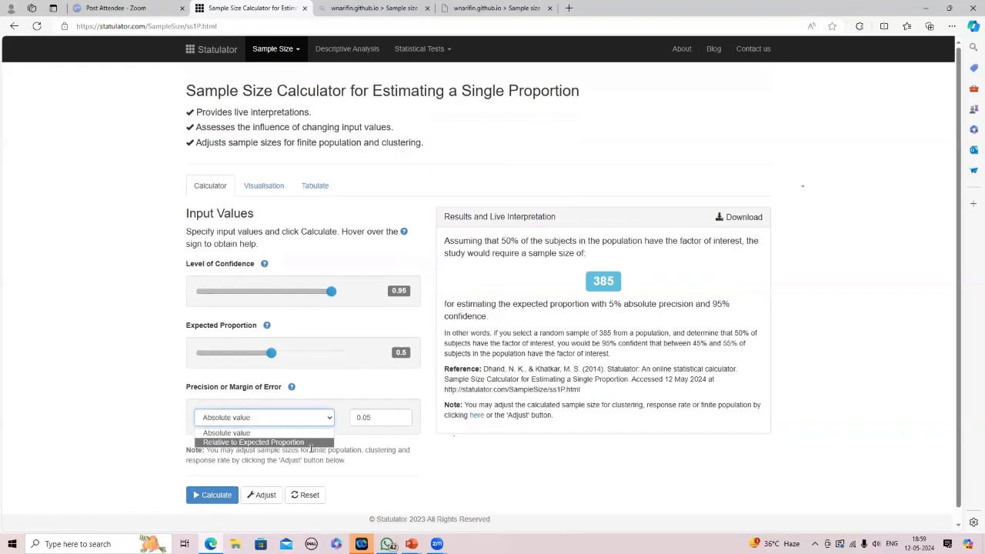
pyautogui.click(304, 444)
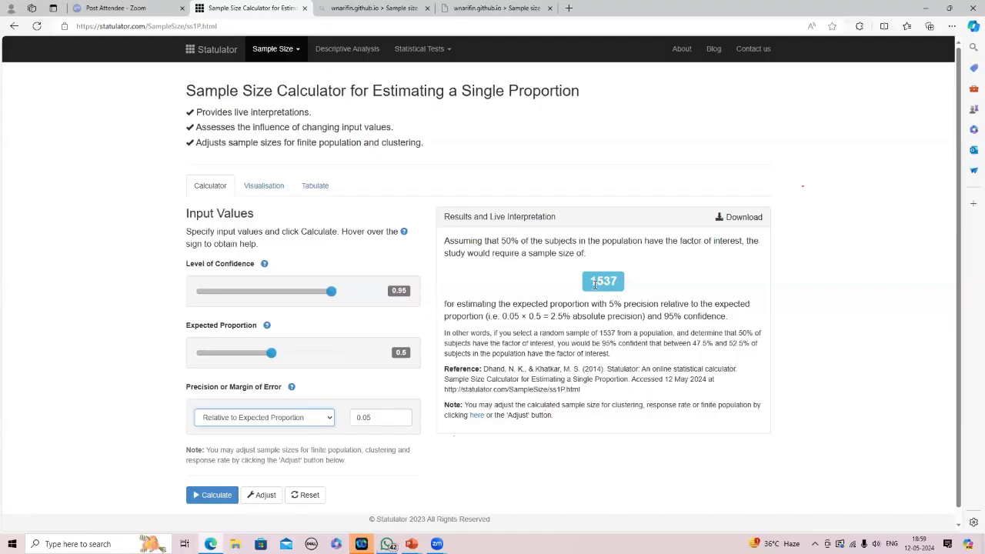
pyautogui.click(332, 420)
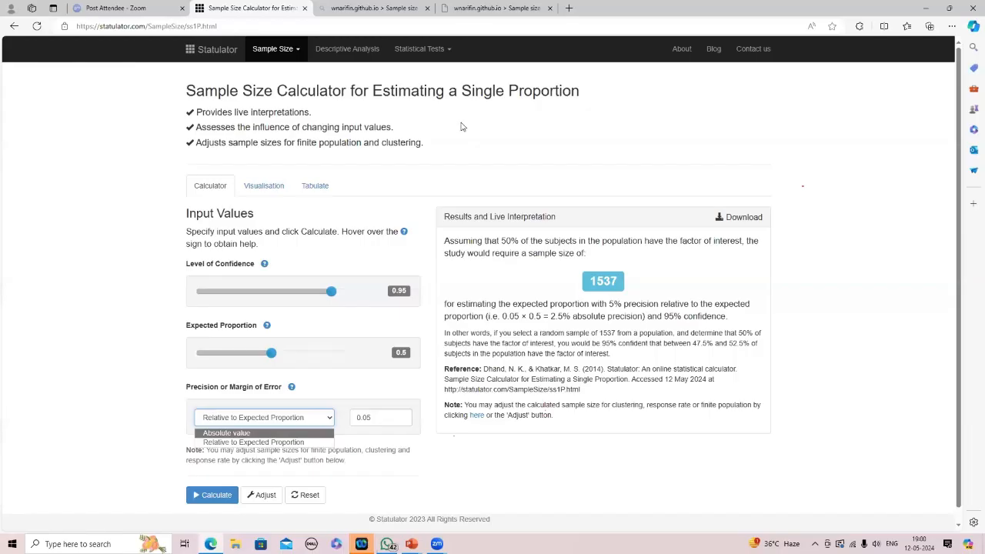
pyautogui.click(542, 143)
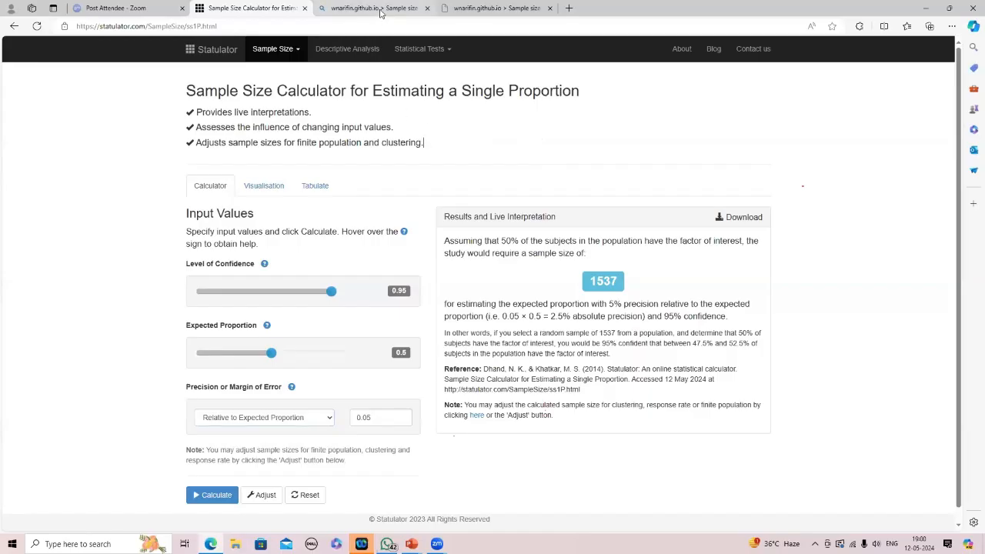
# - Switch to the wnarifin.github.io Sample Size Calculator page and open its Sensitivity and specificity calculator
pyautogui.moveTo(381, 12)
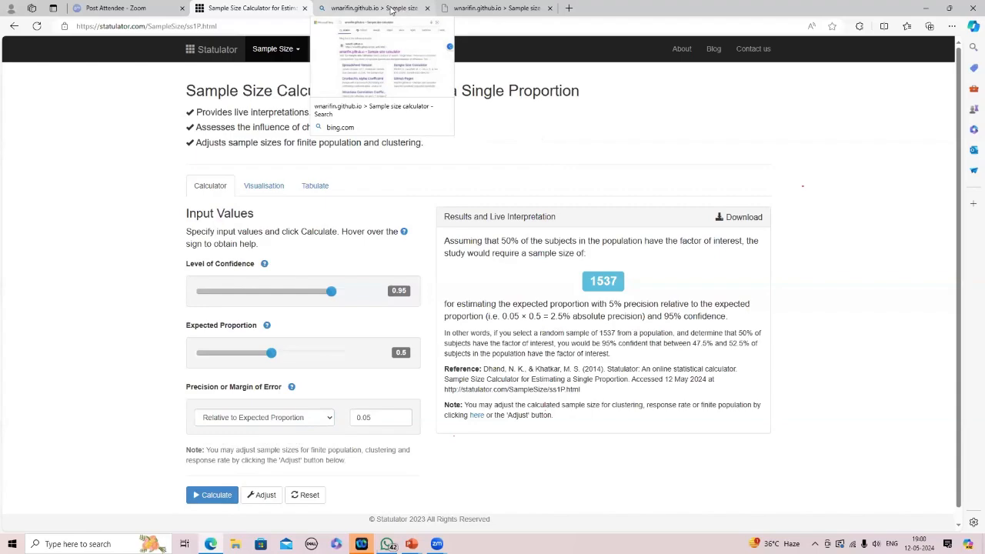
pyautogui.click(477, 9)
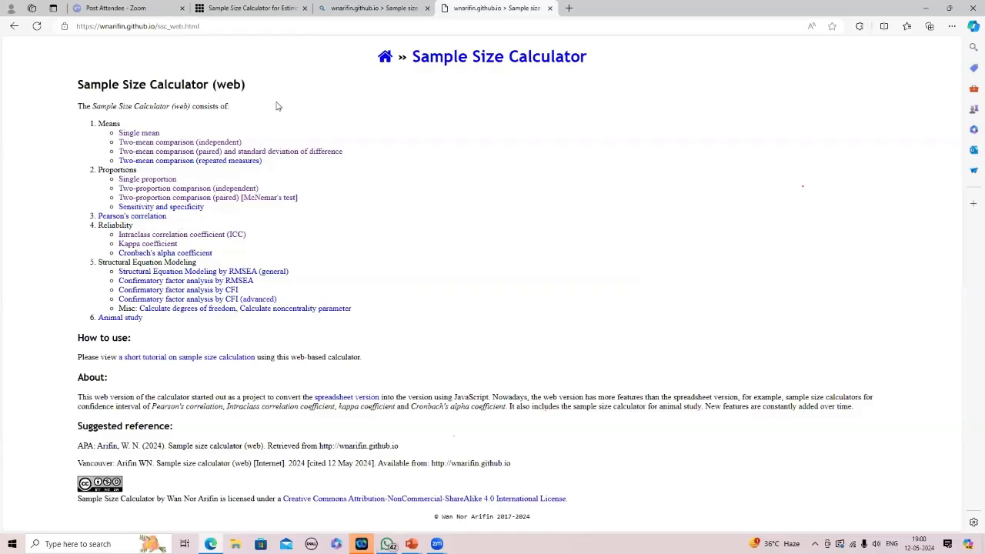
pyautogui.click(185, 209)
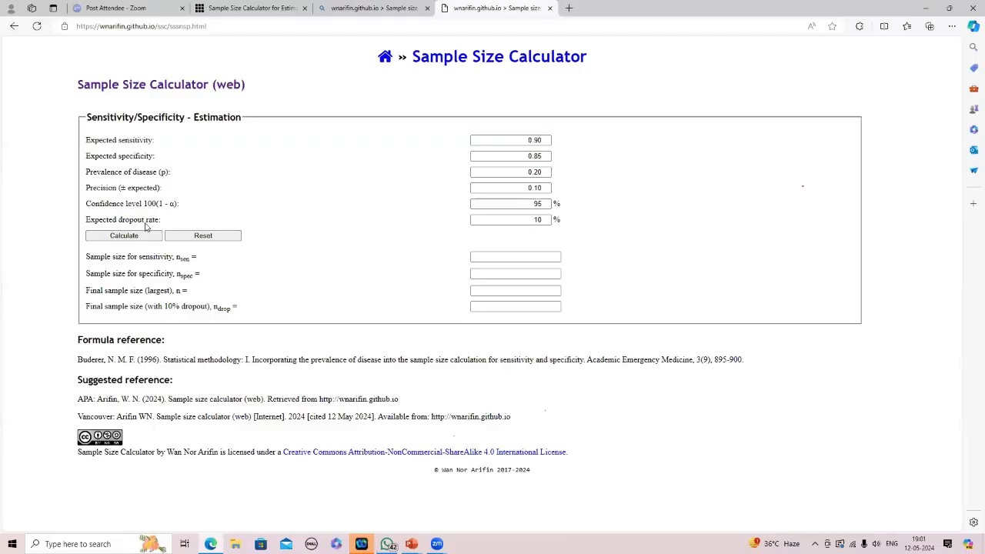
# - Calculate the sensitivity/specificity sample size with a 0% expected dropout rate, and recalculate it with the expected specificity cleared
pyautogui.click(537, 220)
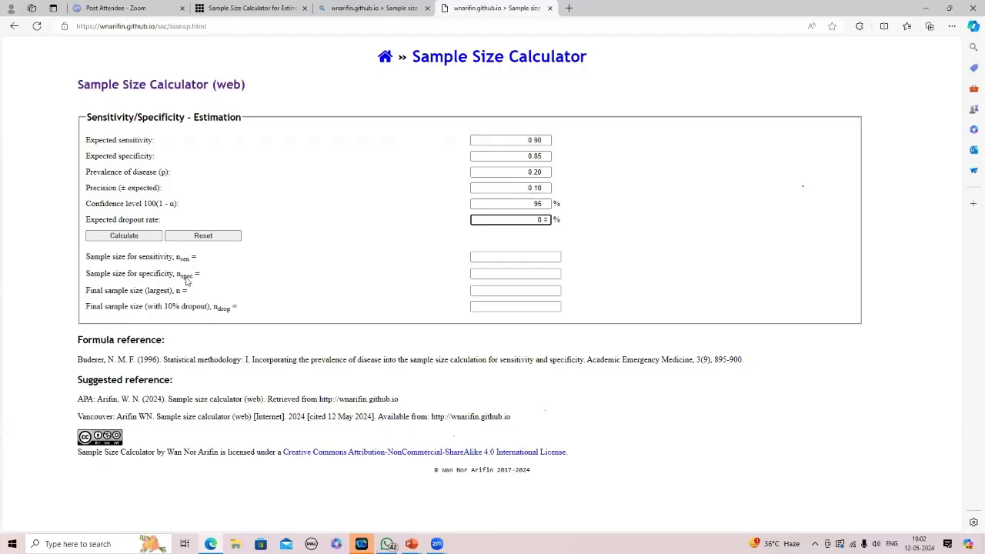
pyautogui.click(133, 239)
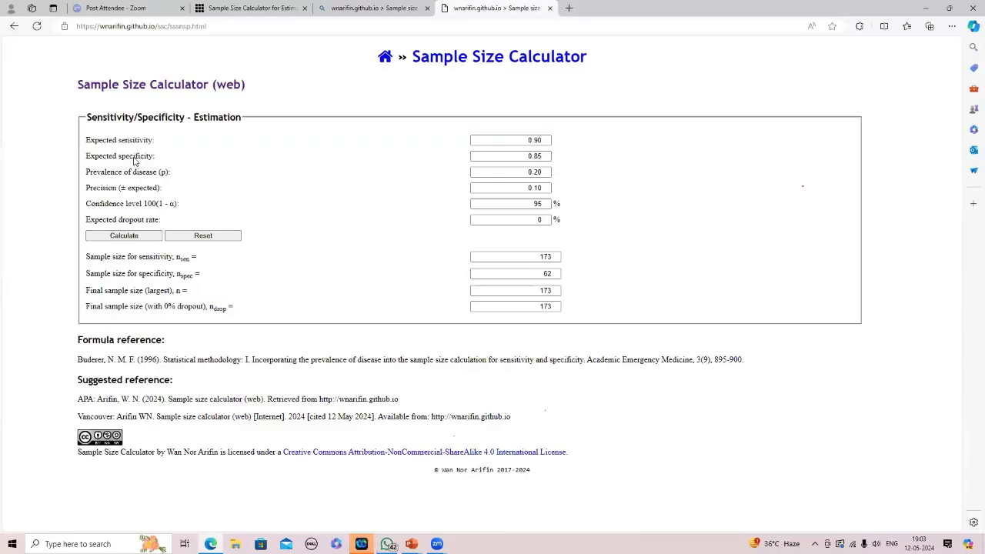
pyautogui.click(543, 155)
pyautogui.click(120, 237)
# - Set the expected specificity back to 0.85, set the expected sensitivity to 0.0 and recalculate the sample size
pyautogui.click(542, 156)
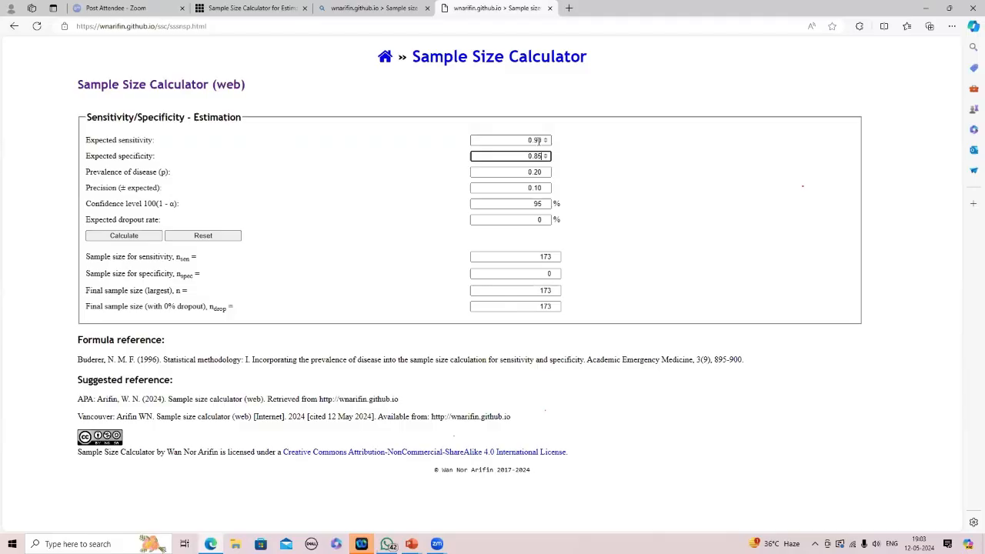
pyautogui.click(534, 137)
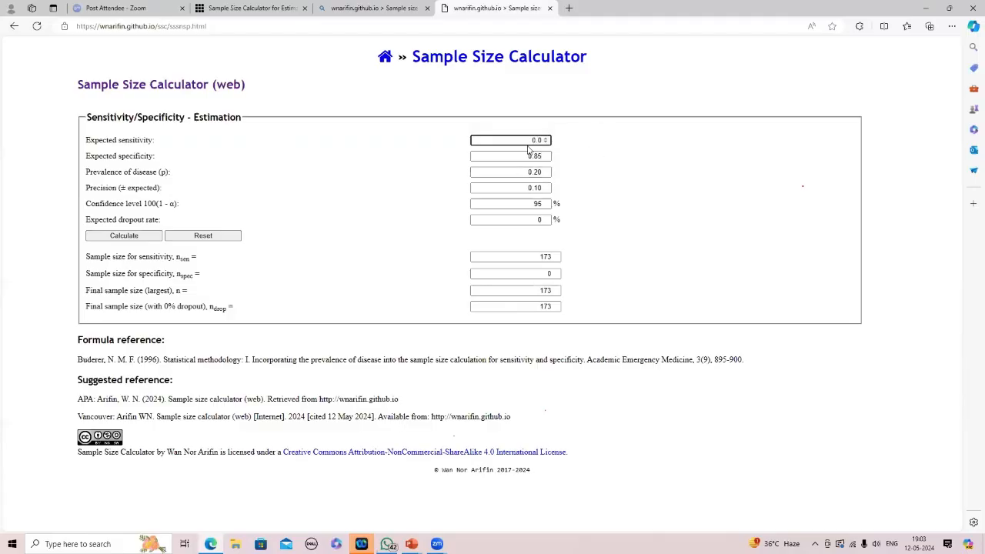
pyautogui.click(124, 236)
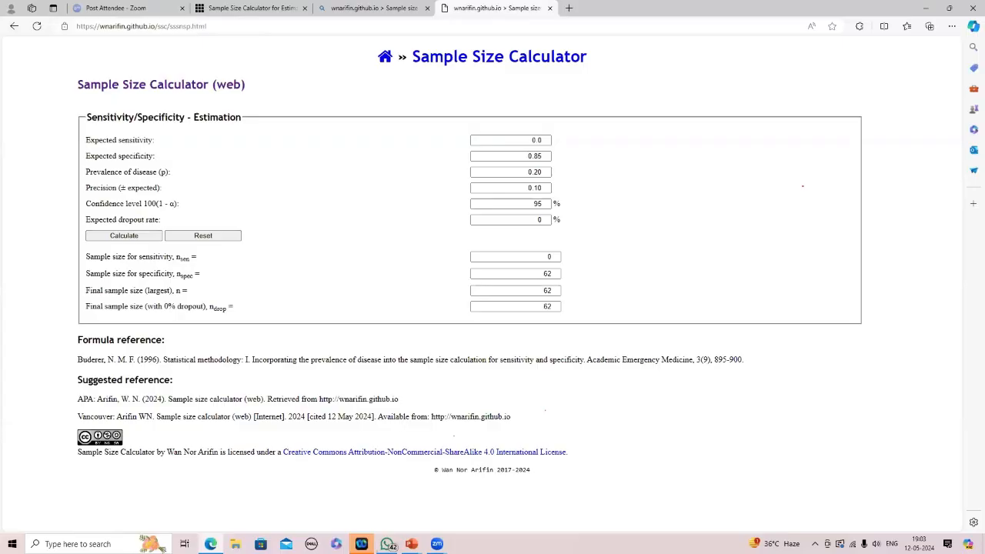
# - Switch to the PowerPoint presentation on sample size for the estimation and go back to its title slide
pyautogui.moveTo(412, 544)
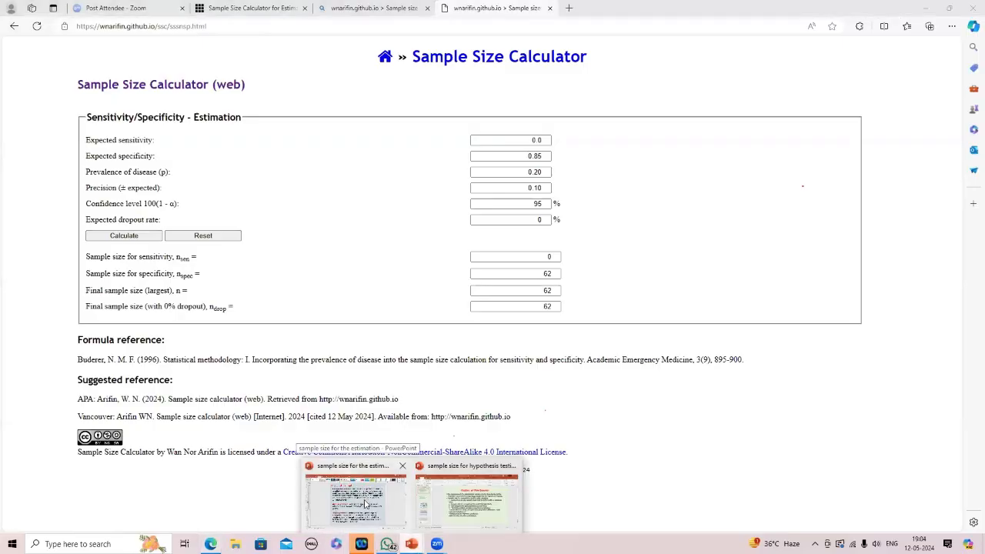
pyautogui.click(367, 505)
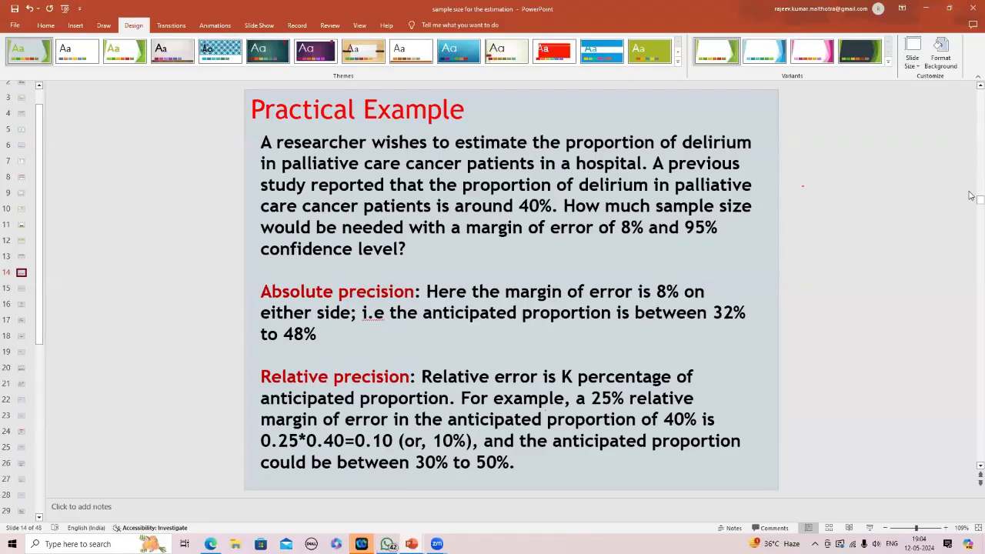
pyautogui.moveTo(980, 200); pyautogui.dragTo(978, 83)
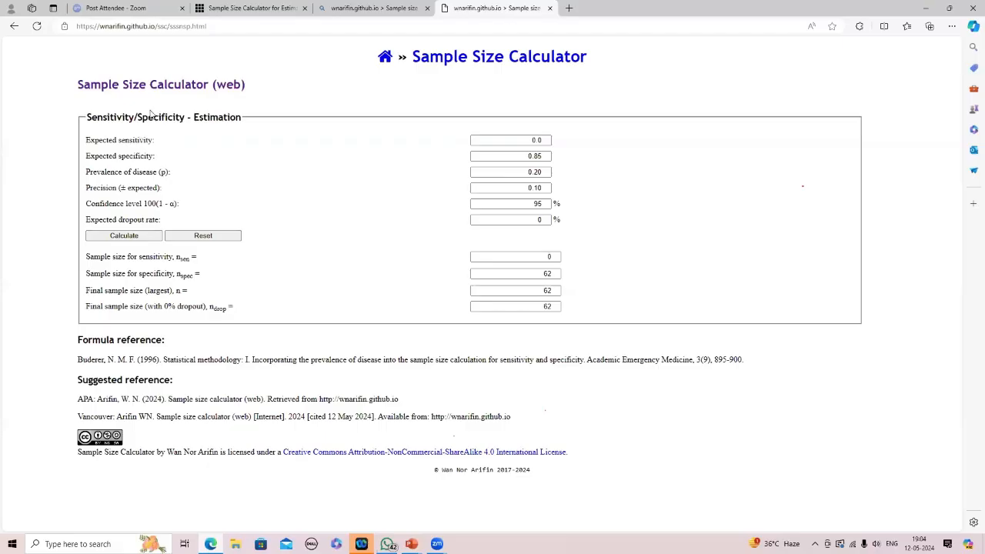
# - Open the web calculator for Pearson's correlation and calculate the estimation sample size with precision 0.05 and a 0% dropout rate
pyautogui.click(8, 27)
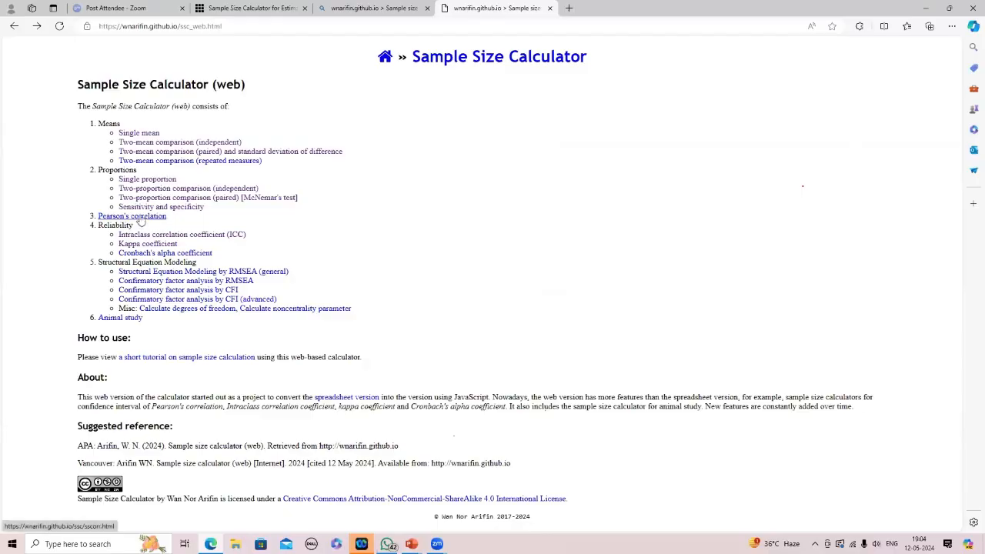
pyautogui.click(141, 218)
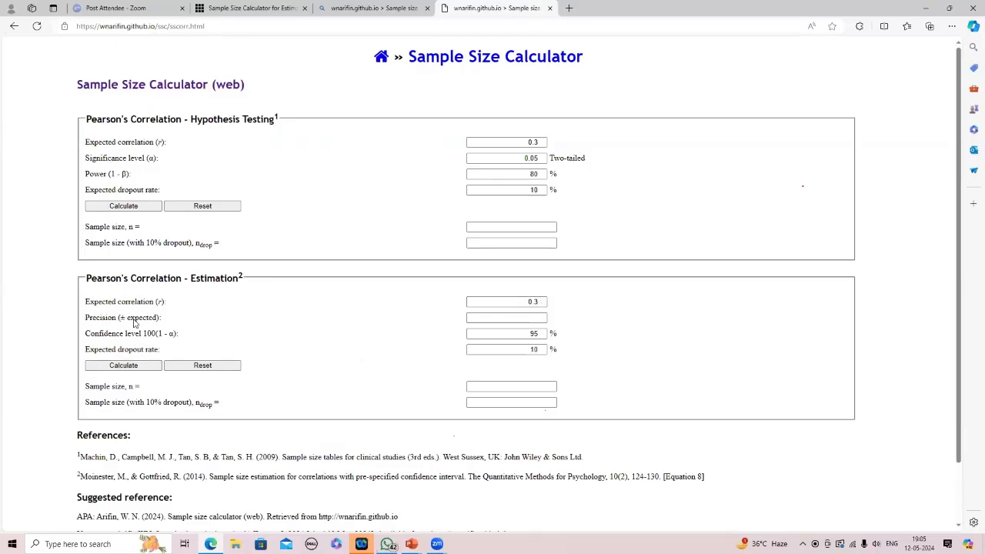
pyautogui.click(533, 318)
pyautogui.click(537, 350)
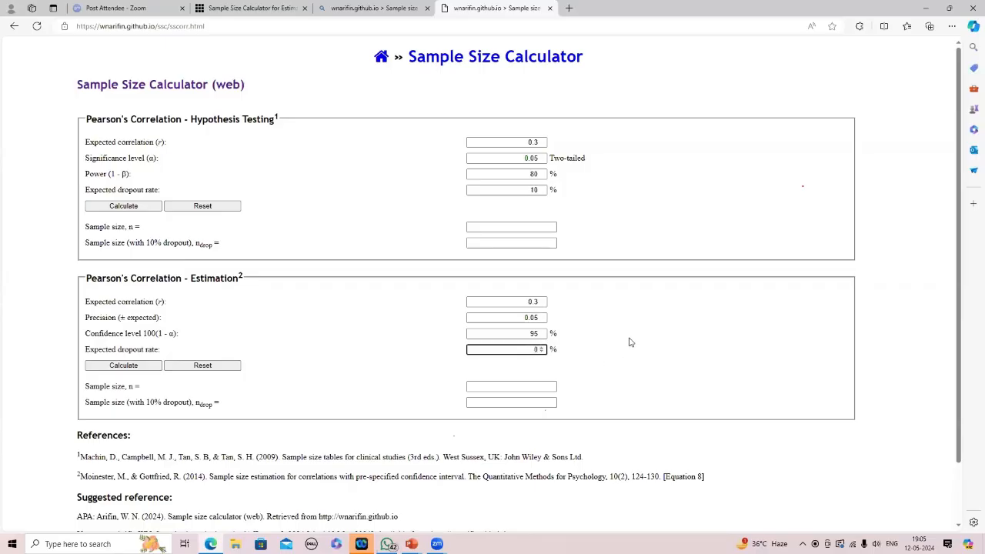
pyautogui.click(123, 366)
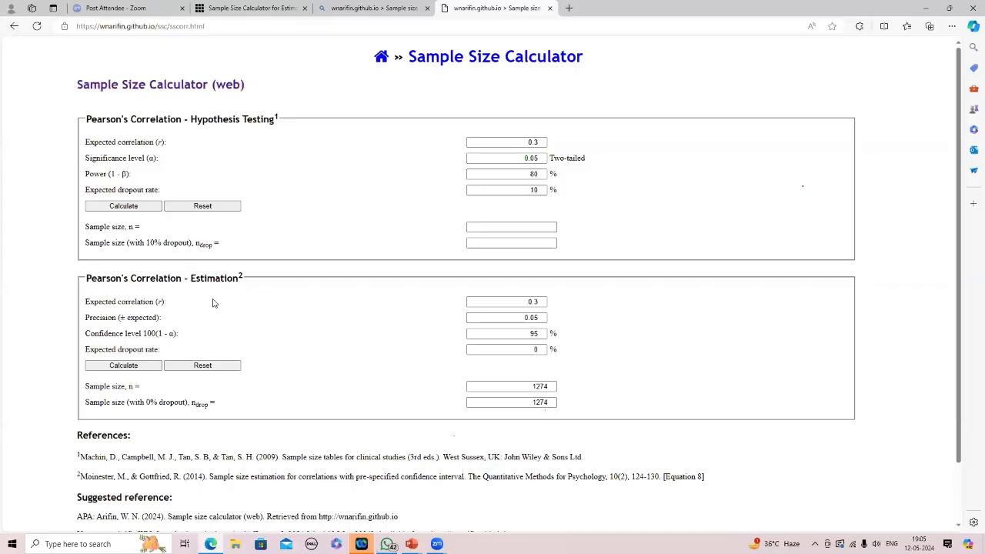
# - Set the expected correlation for the estimation to 0.4 and recalculate the sample size
pyautogui.click(536, 302)
pyautogui.press('BackSpace')
pyautogui.press('BackSpace')
pyautogui.write('.4')
pyautogui.click(123, 367)
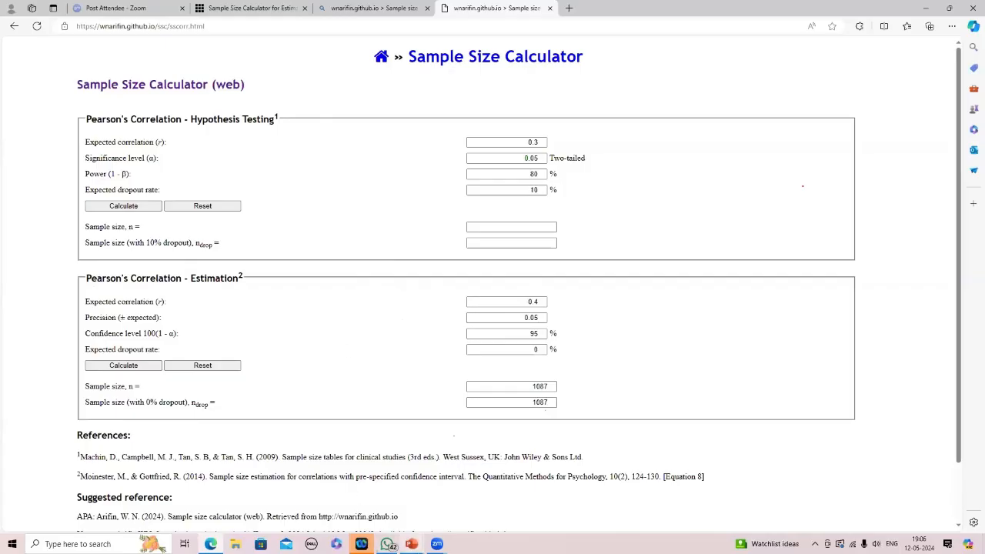
# - Switch to the PowerPoint presentation on sample size for the estimation and view the practical example slides 44 and 45
pyautogui.moveTo(412, 543)
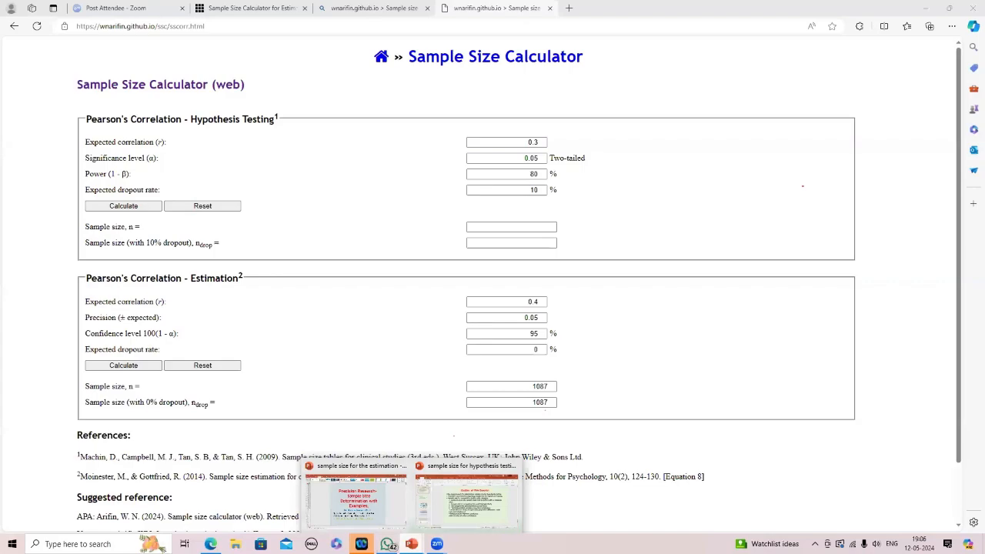
pyautogui.click(358, 510)
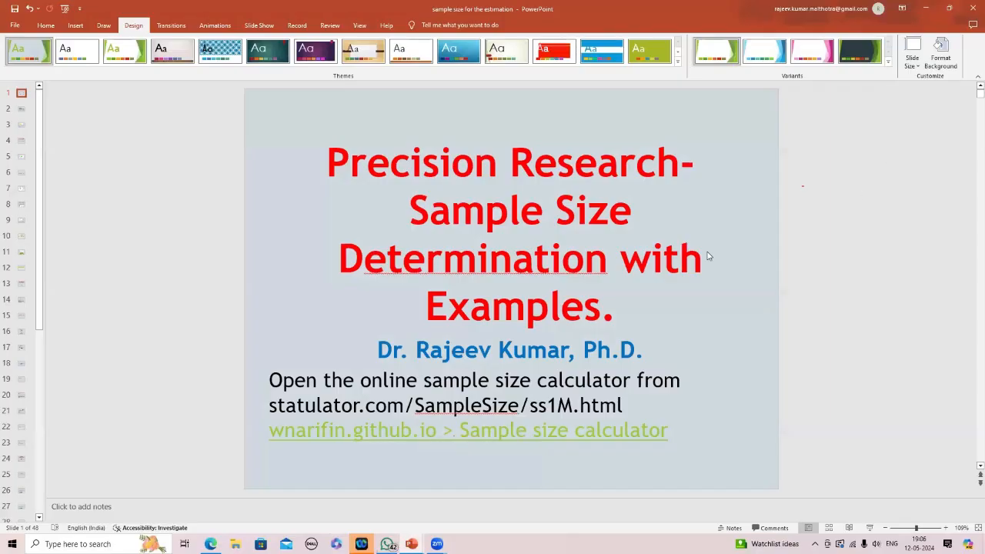
pyautogui.scroll(-6, 707, 252)
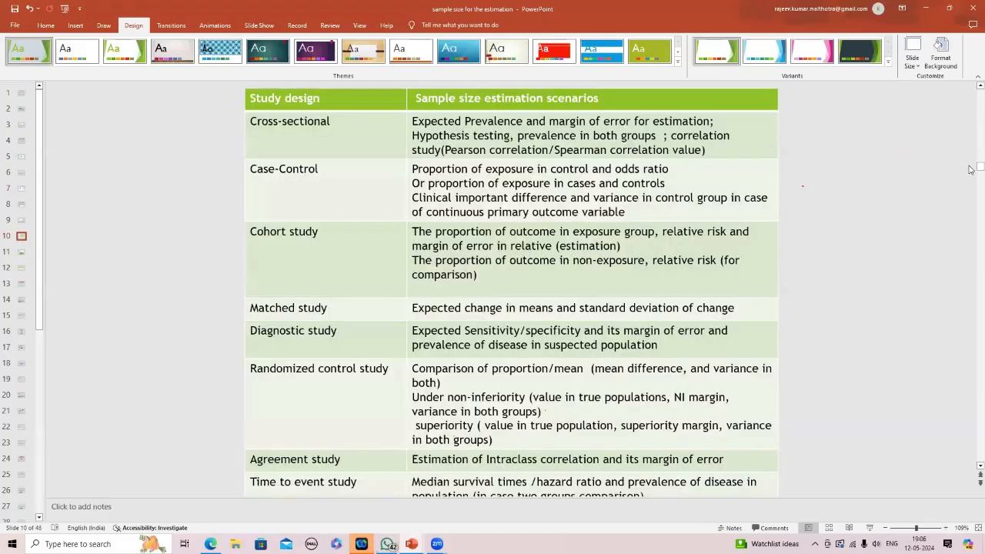
pyautogui.moveTo(974, 166); pyautogui.dragTo(972, 425)
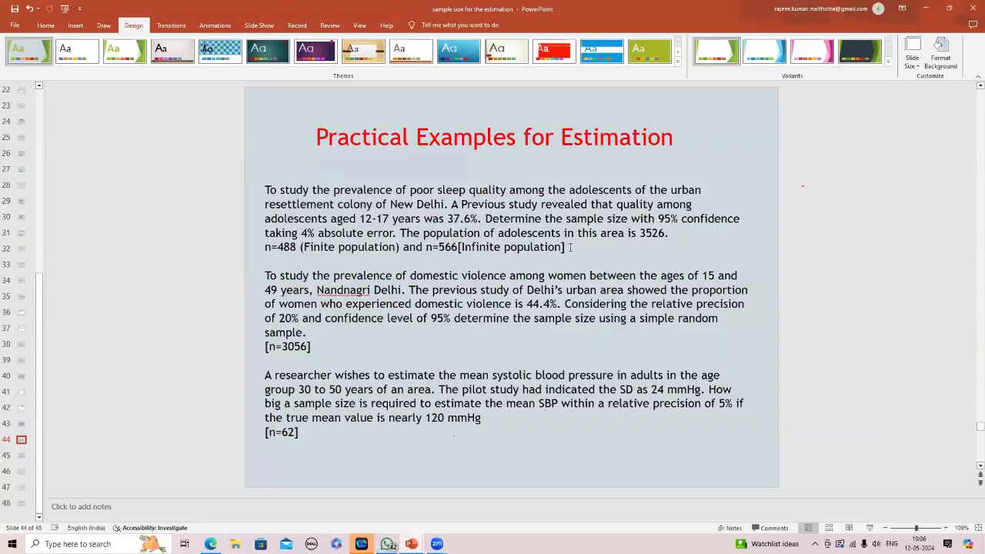
pyautogui.scroll(-1, 431, 257)
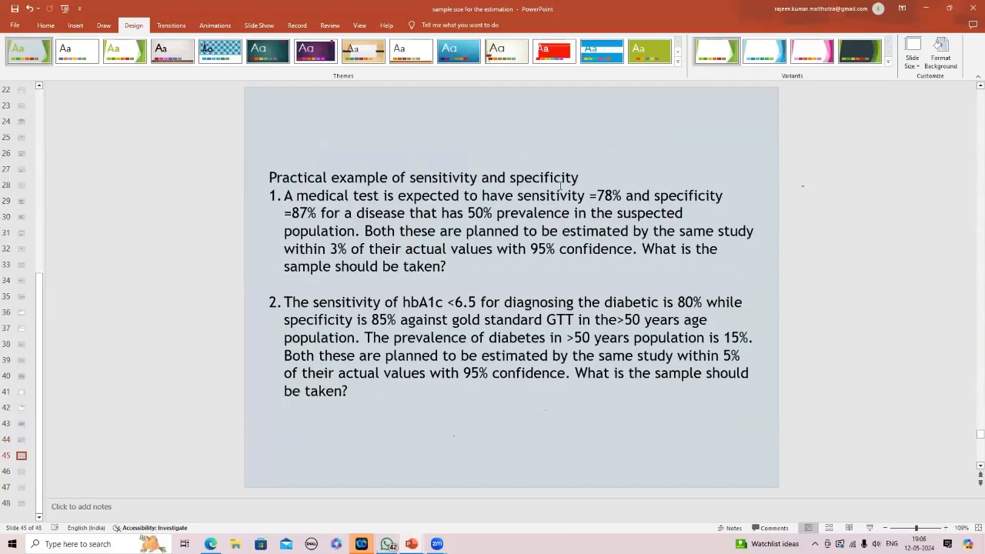